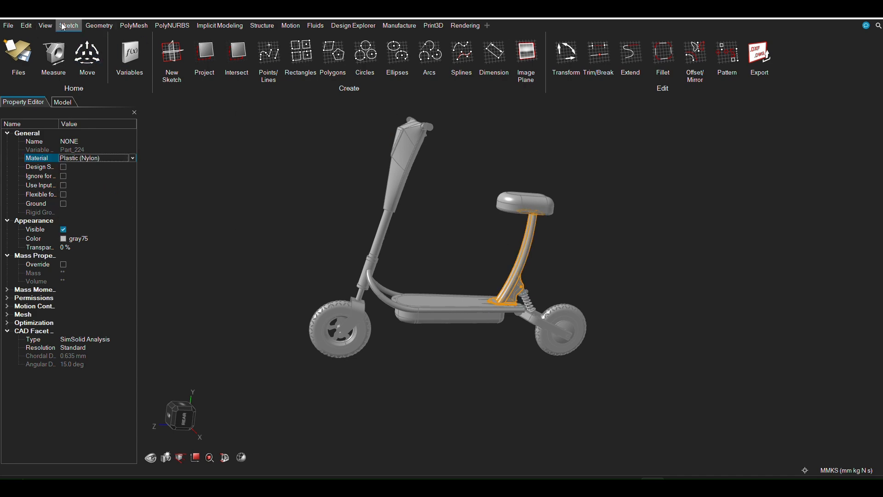
Step: Review the default material and standard materials settings in the Materials preferences
left_click(8, 25)
left_click(167, 239)
scroll(313, 248, "down", 3)
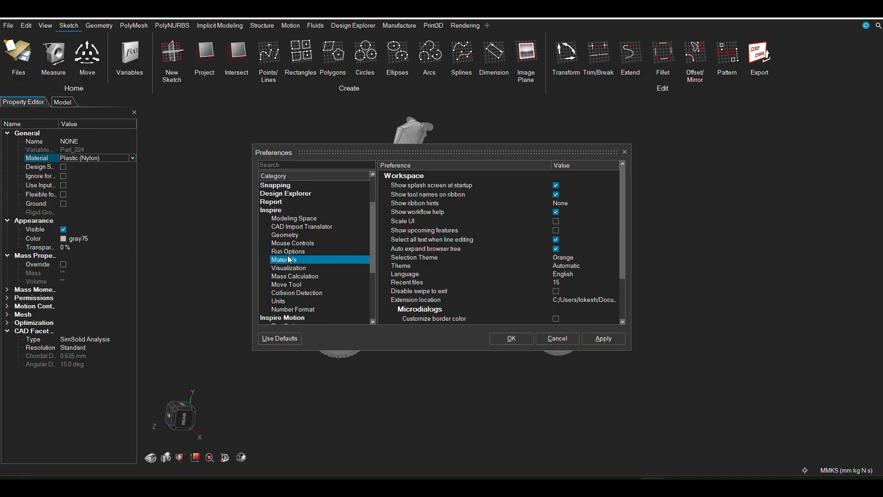
left_click(289, 259)
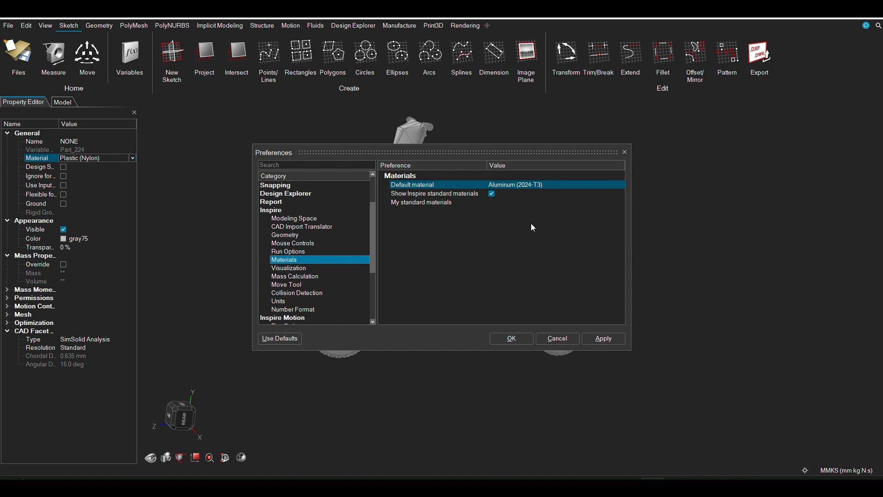
left_click(520, 340)
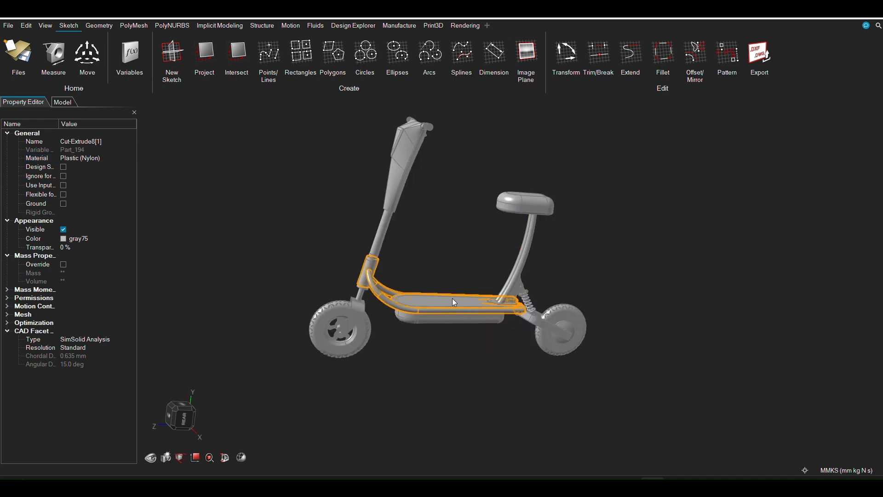
Step: Find joint features across all parts of the scooter frame, swingarm and rear wheel
left_click(296, 217)
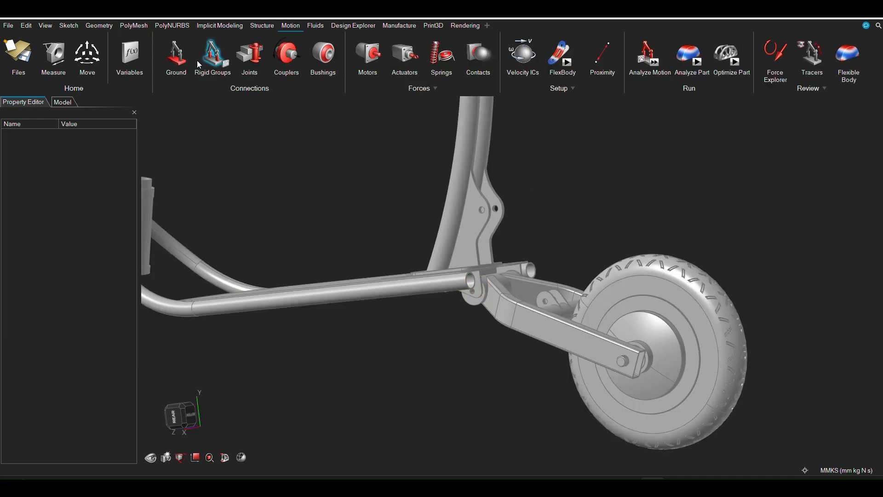
right_click_drag(304, 248, 529, 262)
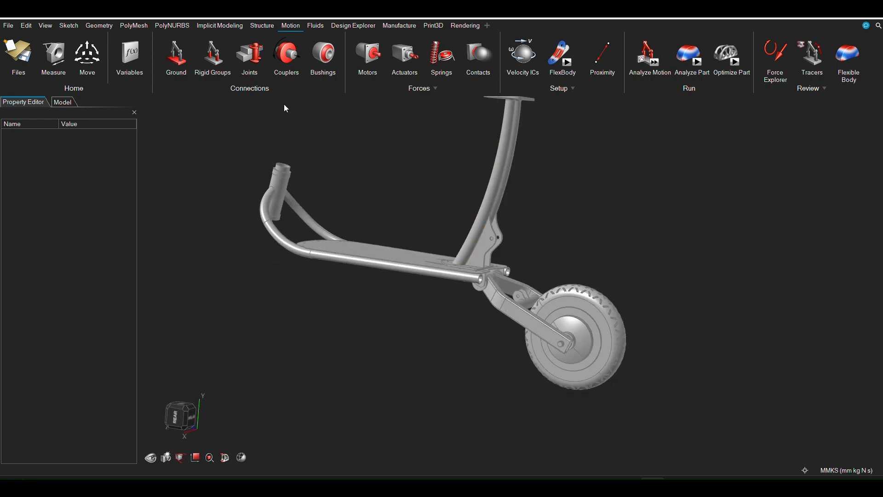
left_click(176, 57)
left_click(393, 265)
right_click(400, 169)
scroll(258, 188, "up", 1)
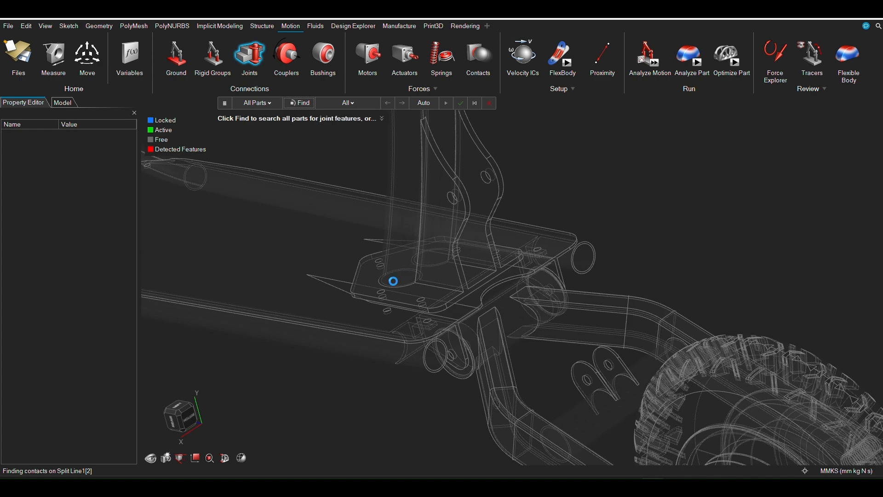
scroll(366, 284, "up", 3)
Step: Create locked pin joints at the five detected holes around the seat post's base plate
left_click(391, 251)
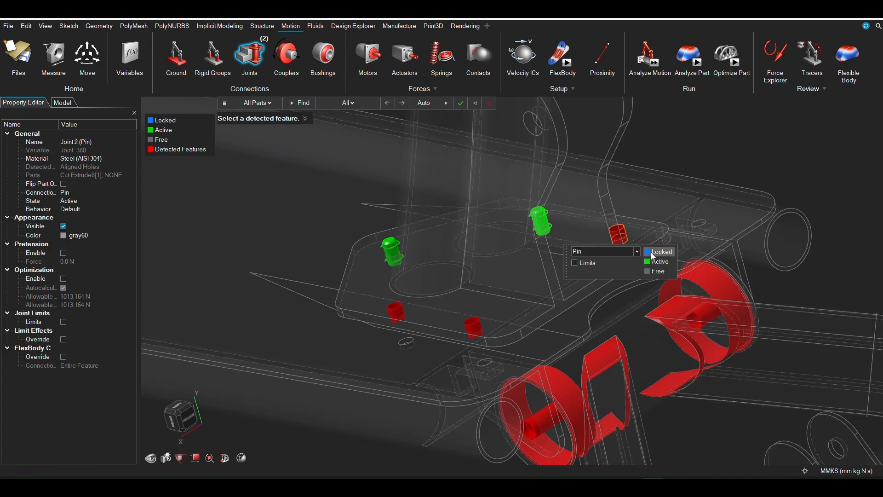
left_click(652, 253)
left_click(618, 234)
left_click(473, 327)
left_click(396, 313)
left_click(392, 252)
left_click(502, 282)
scroll(464, 321, "down", 1)
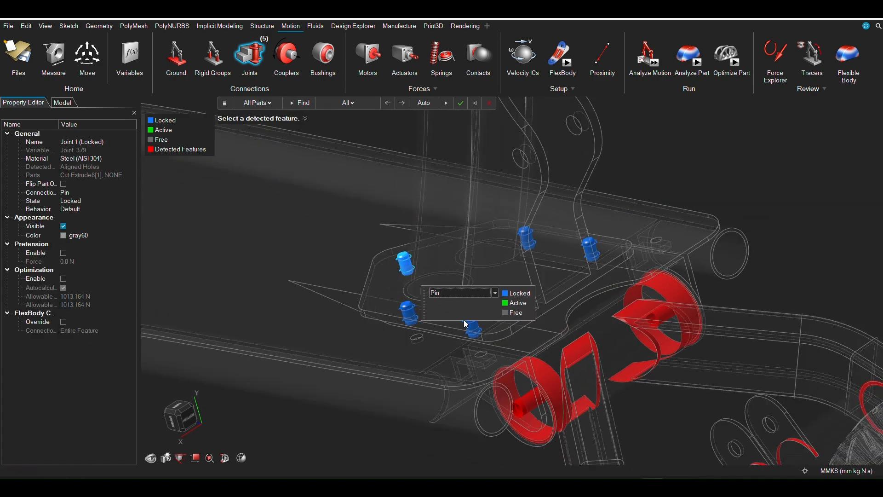
Step: Examine the detected joint features around the swingarm and the rear wheel axle
right_click_drag(672, 416, 607, 311)
scroll(644, 359, "down", 5)
scroll(697, 444, "up", 3)
right_click_drag(697, 444, 667, 384)
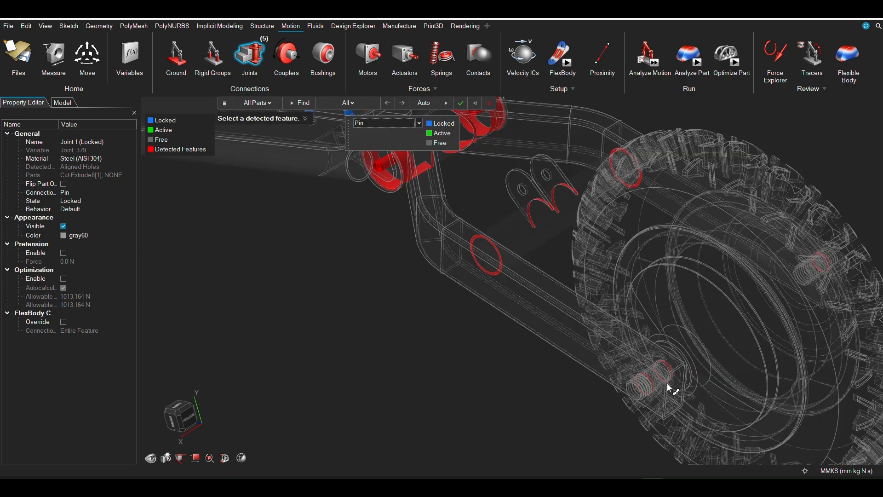
scroll(667, 385, "down", 2)
scroll(767, 305, "up", 3)
mouse_move(714, 284)
middle_mouse_down()
mouse_move(502, 309)
mouse_move(523, 150)
mouse_move(707, 316)
middle_mouse_up()
key("Escape")
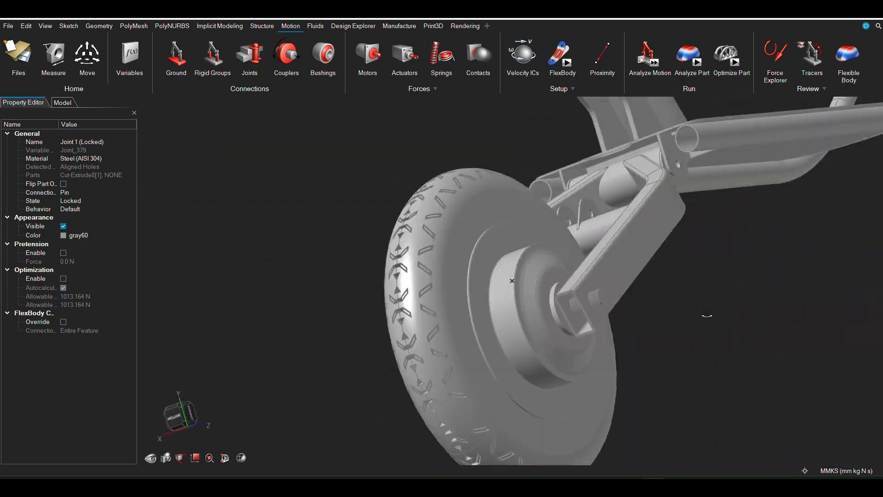
Step: Hide the rear wheel parts to expose the axle holes in the swingarm
scroll(441, 341, "up", 3)
left_click(438, 351)
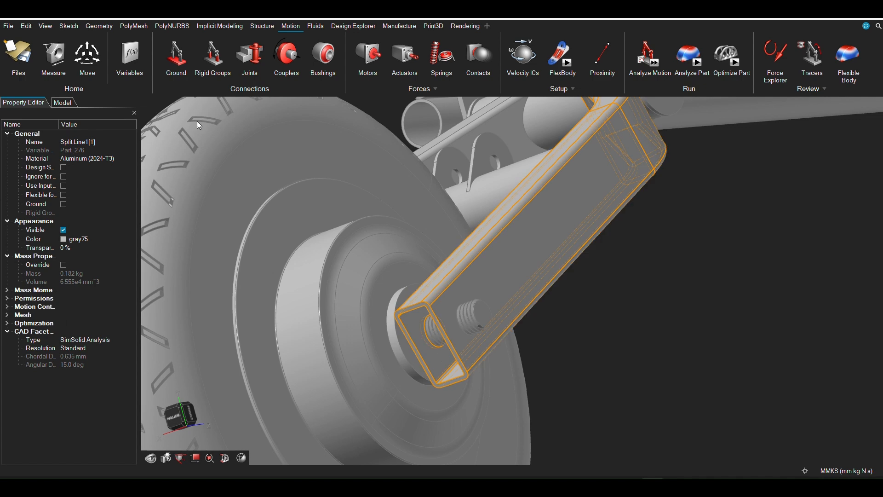
left_click(389, 289)
key("h")
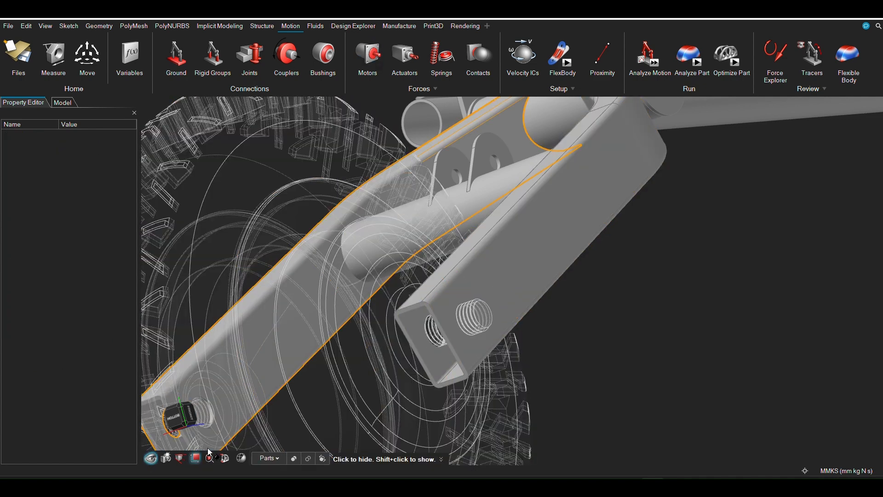
middle_click_drag(457, 316, 476, 335)
scroll(476, 335, "down", 1)
Step: Sketch a circle over the axle hole position on the side face of the swingarm's arm
left_click(69, 26)
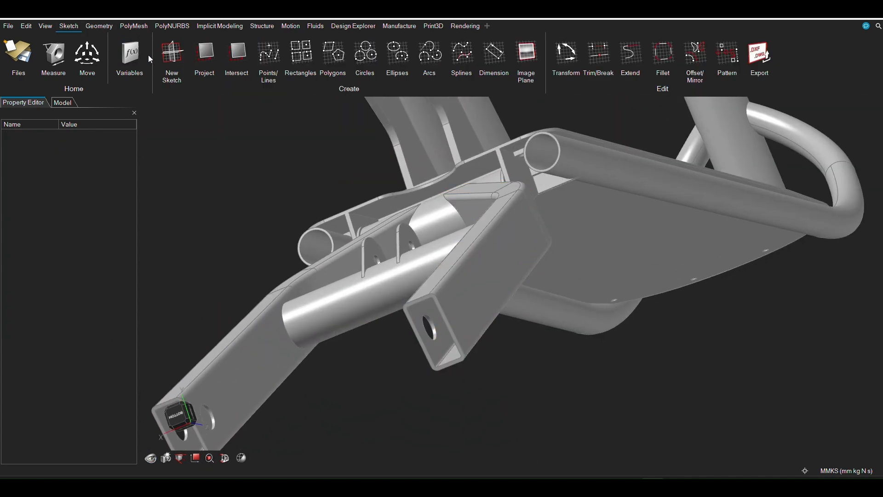
left_click(171, 55)
left_click(433, 340)
scroll(312, 368, "up", 2)
left_click(312, 367)
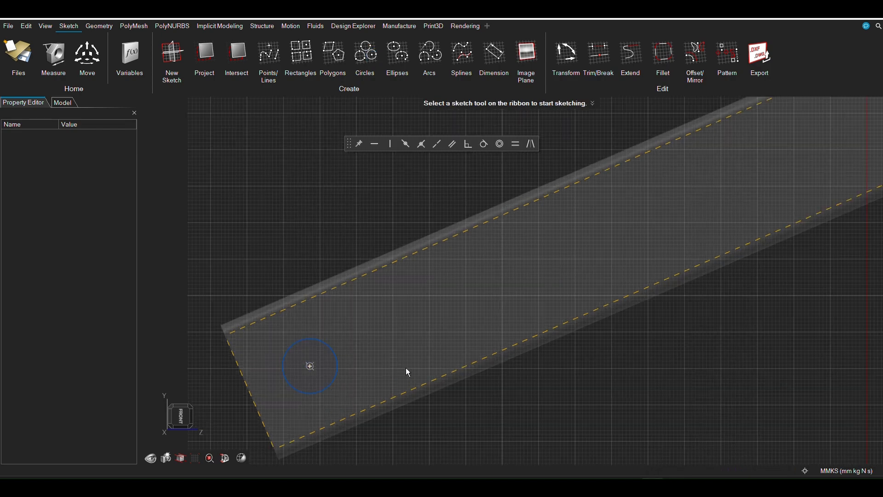
Step: Trim the swingarm with the sketched circle, projected normal through all and keeping the exterior
scroll(409, 372, "down", 3)
middle_click_drag(408, 372, 286, 172)
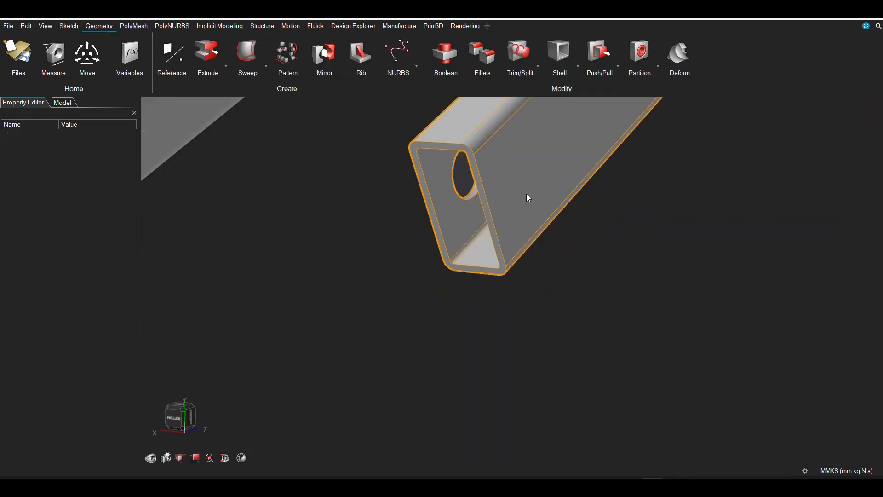
left_click(477, 193)
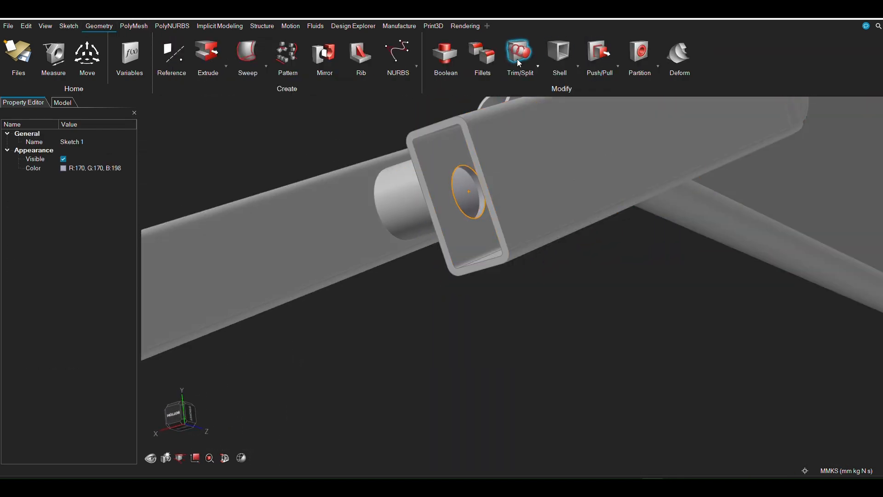
left_click(520, 58)
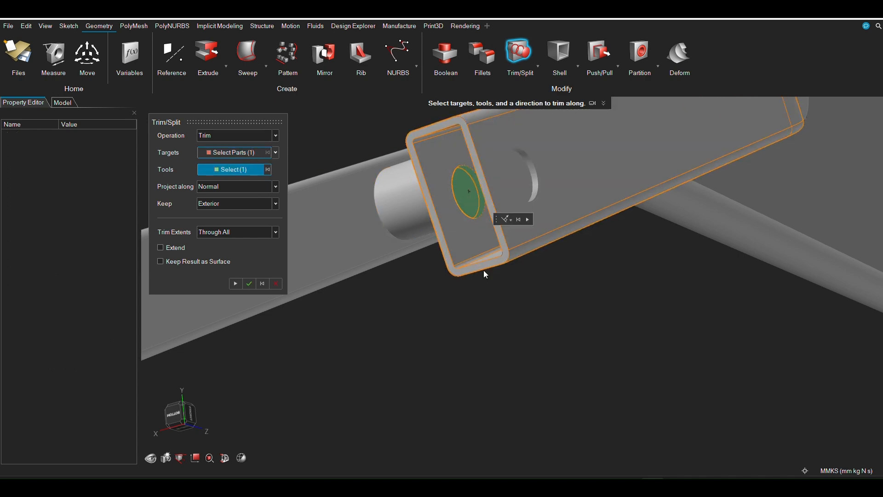
left_click(250, 284)
scroll(252, 283, "down", 3)
middle_click_drag(253, 283, 377, 260)
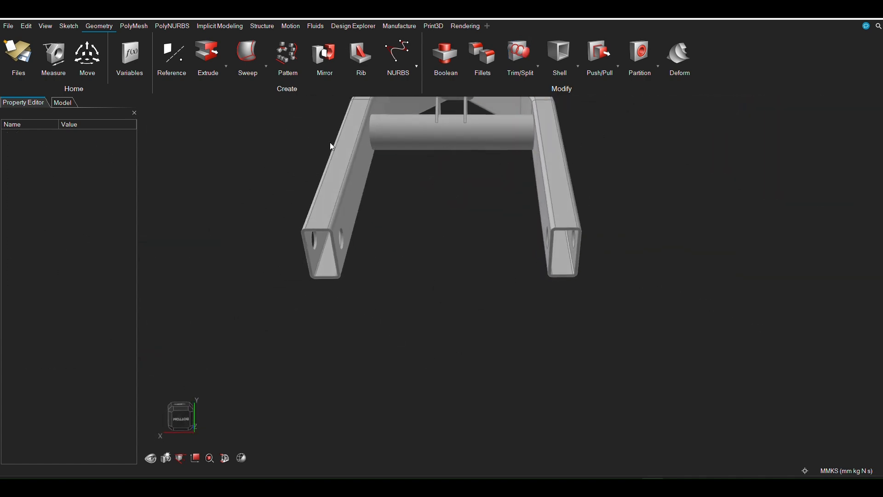
Step: Show the hidden rear wheel parts again
key("a")
middle_click_drag(330, 143, 642, 250)
key("Escape")
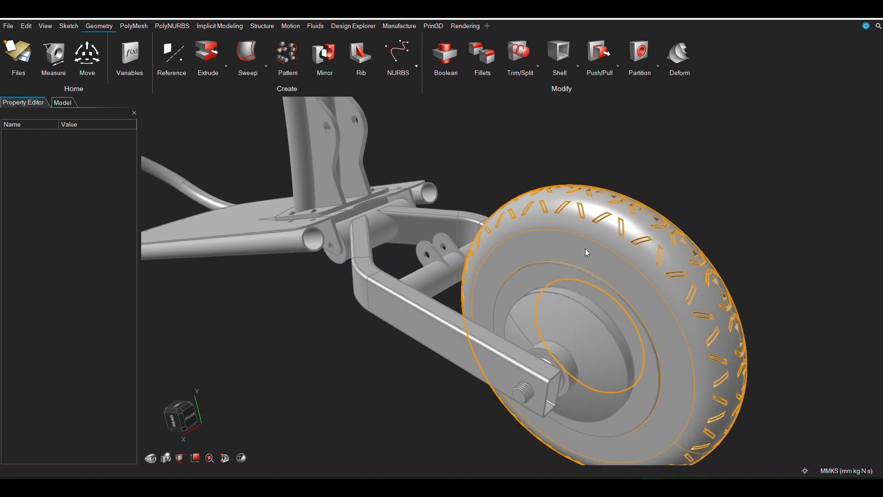
Step: Create a rigid group from the rear tire and its wheel hub
left_click(445, 57)
left_click(290, 26)
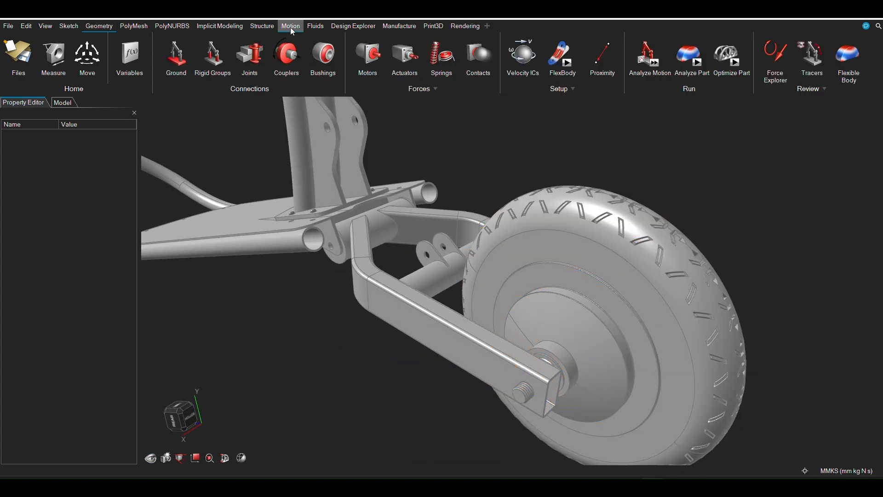
left_click(212, 57)
left_click(585, 266)
left_click(609, 362)
middle_click_drag(494, 359, 595, 363)
key("Return")
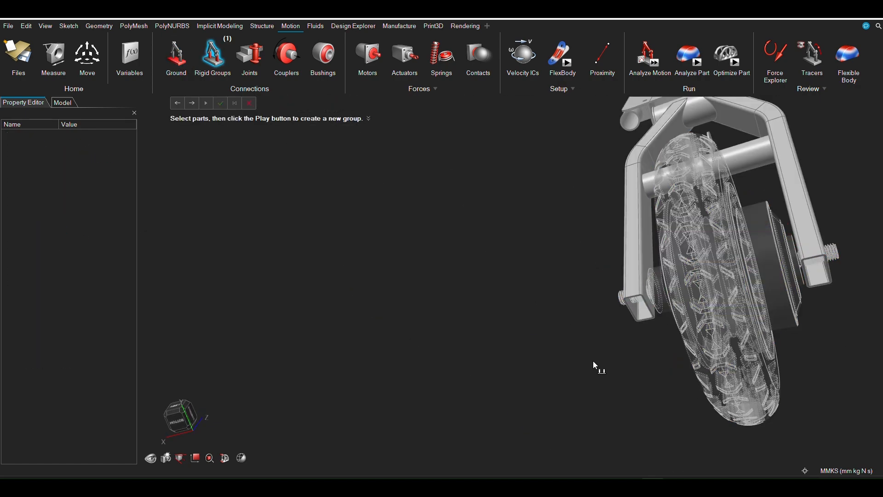
key("Escape")
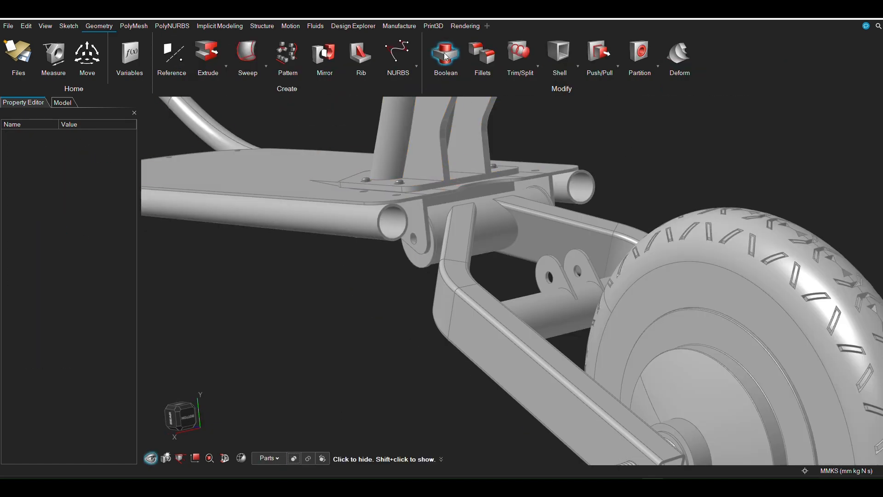
Step: Combine the swingarm's pivot tube, side arms, cross tube and shock mounting lugs into one part, with imprints removed
left_click(445, 57)
left_click(490, 214)
left_click(527, 277)
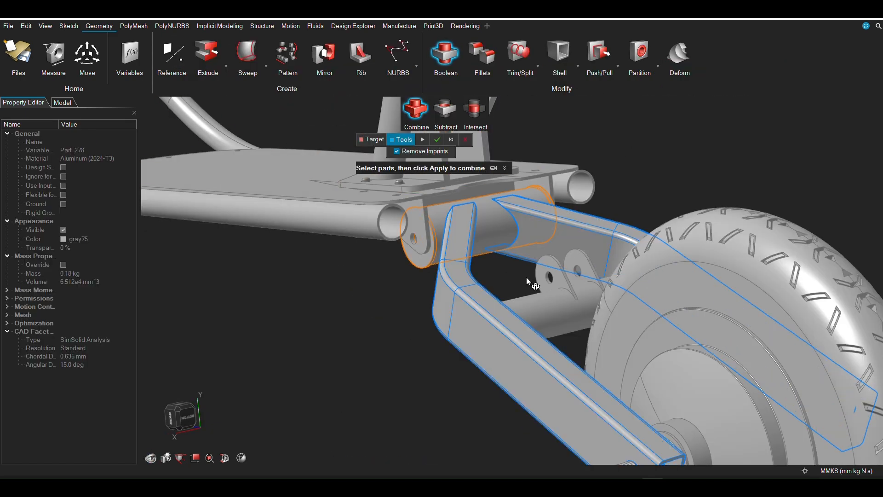
left_click(549, 280)
left_click(577, 266)
middle_click_drag(578, 267, 487, 201)
left_click(437, 139)
scroll(491, 323, "down", 2)
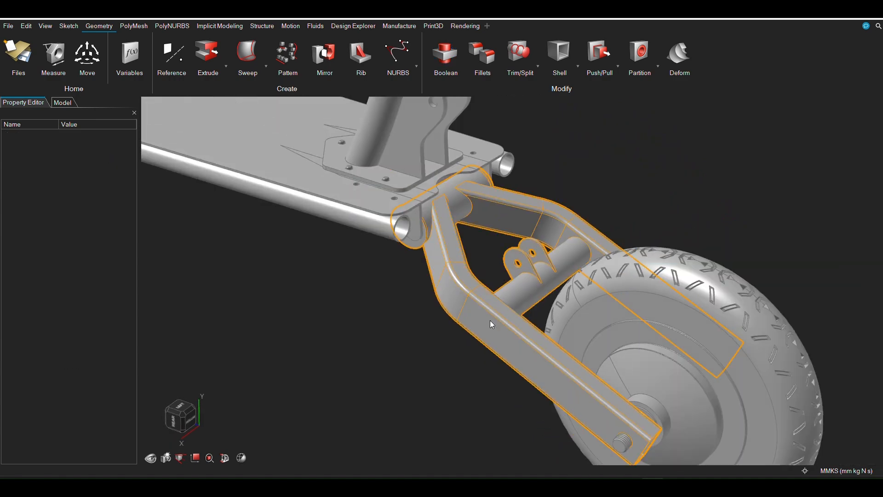
Step: Sketch an 8 mm circle on the outer face of the swingarm's shock mounting lug, concentric with its rounded end
middle_click_drag(491, 324, 419, 286)
scroll(386, 304, "down", 3)
left_click(386, 304)
scroll(419, 287, "up", 3)
scroll(405, 285, "down", 2)
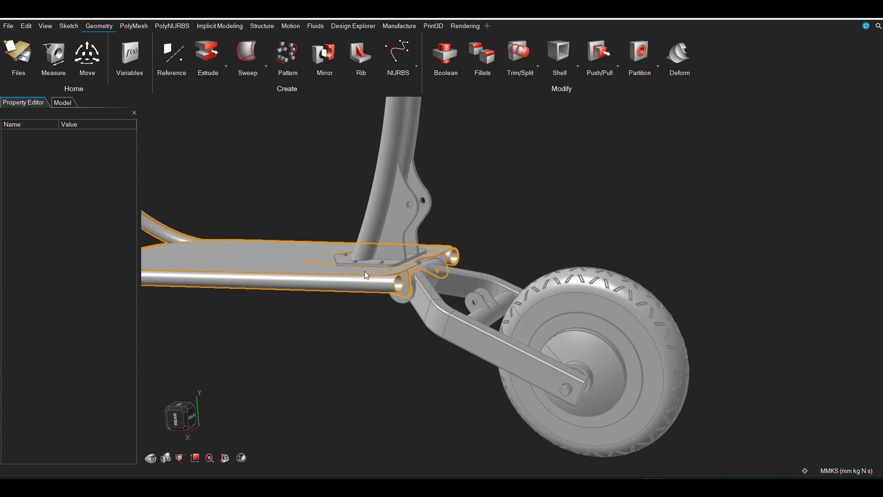
left_click(69, 26)
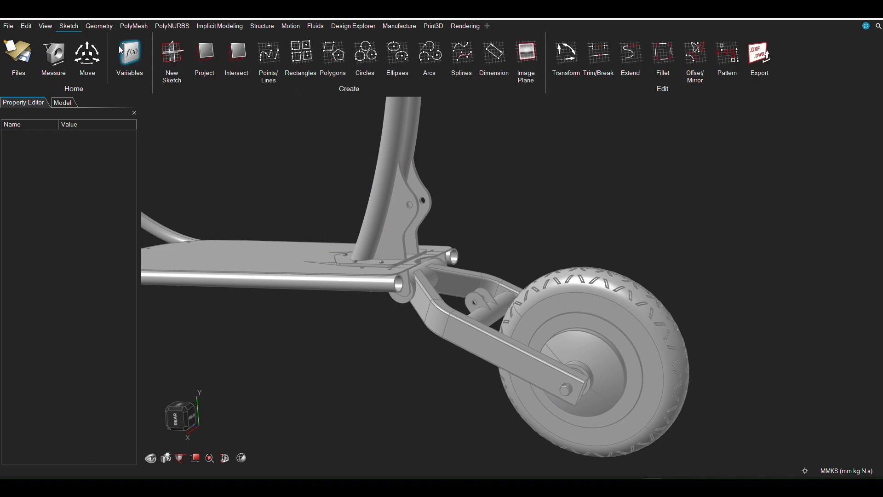
left_click(171, 53)
scroll(482, 295, "up", 3)
left_click(482, 292)
left_click(372, 54)
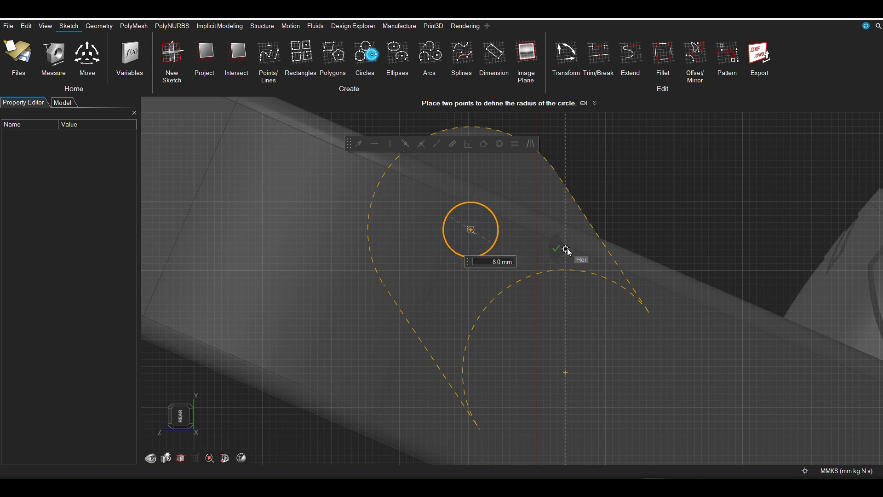
right_click_drag(566, 249, 550, 250)
scroll(510, 261, "down", 3)
Step: Examine the holes in the swingarm's two shock mounting lugs
middle_click_drag(512, 259, 592, 156)
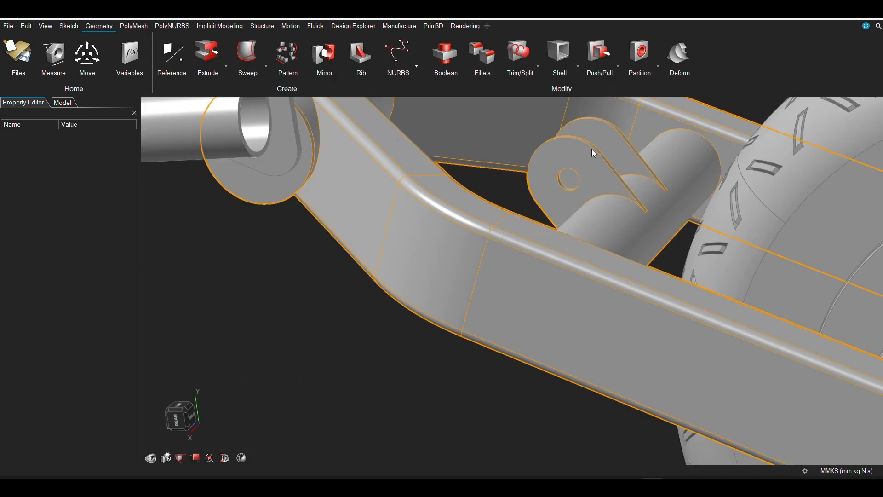
middle_click_drag(591, 149, 467, 258)
scroll(467, 257, "up", 3)
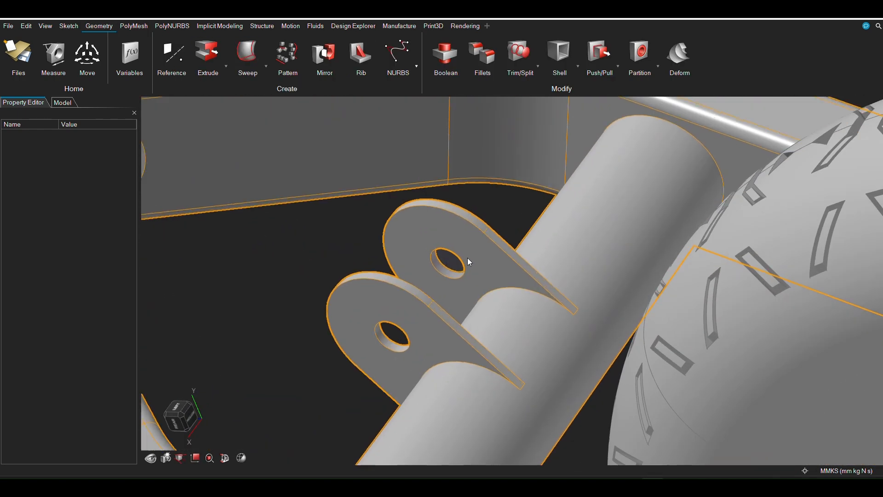
key("e")
left_click(443, 262)
left_click_drag(439, 273, 392, 339)
middle_click_drag(392, 339, 361, 318)
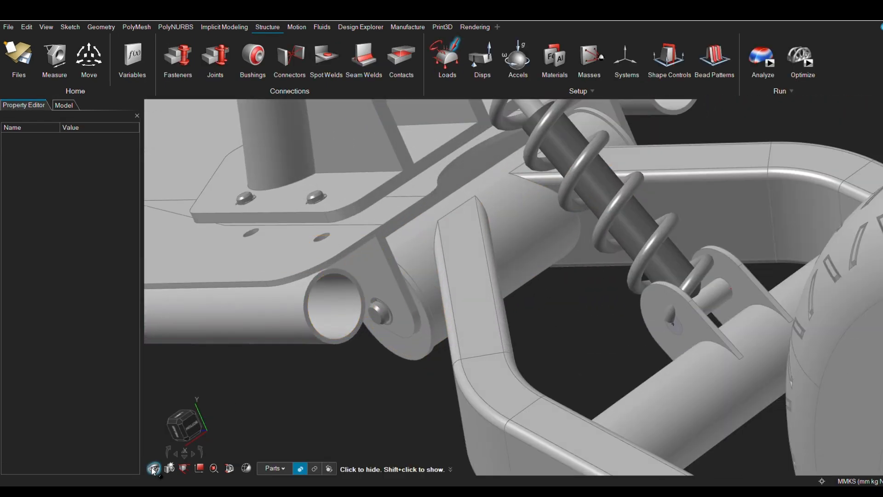
Step: Hide the deck frame to expose the swingarm's pivot tube
left_click(352, 318)
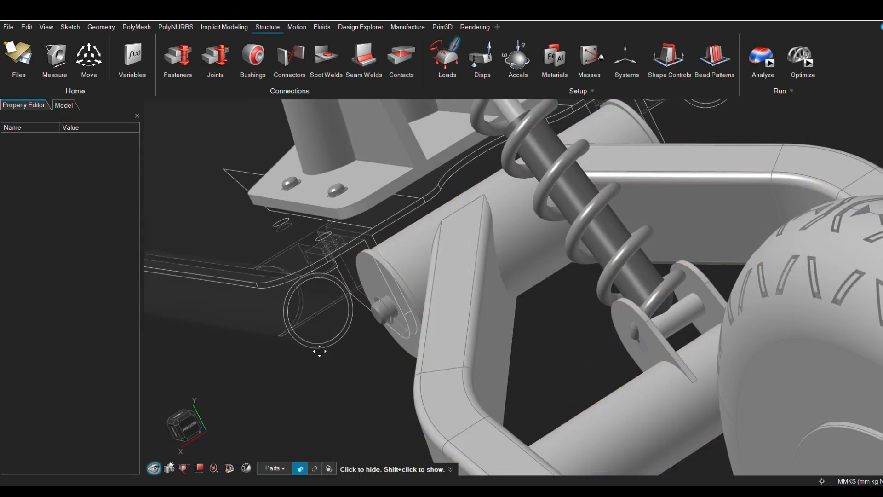
scroll(355, 309, "up", 3)
key("Escape")
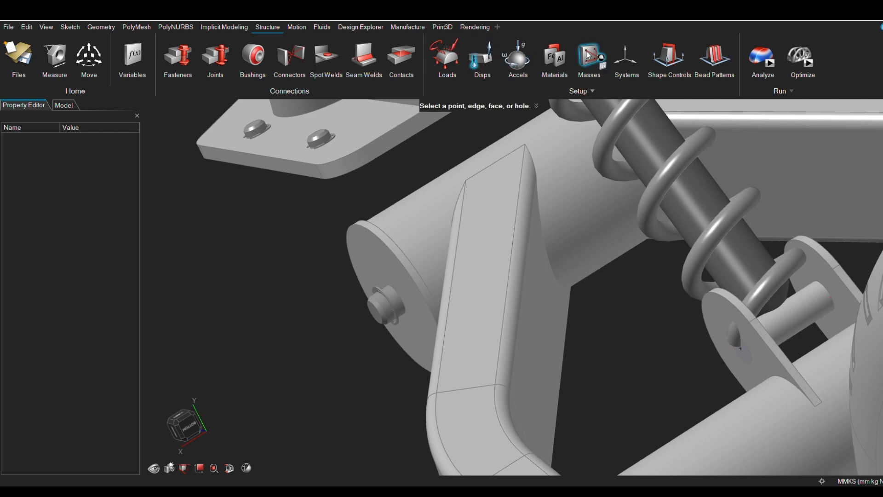
Step: Hide the pivot bolt at the end of the swingarm's pivot tube
left_click(101, 26)
left_click(70, 27)
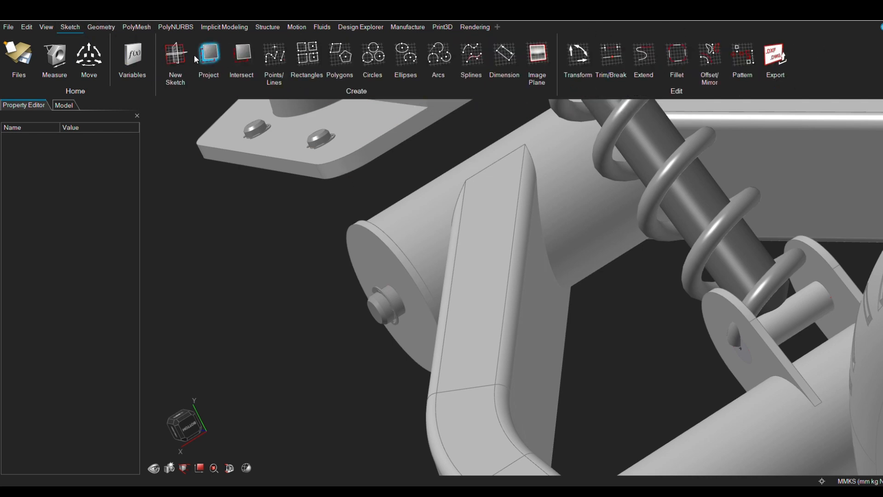
left_click(389, 310)
key("h")
scroll(401, 293, "up", 1)
middle_click_drag(401, 293, 581, 152)
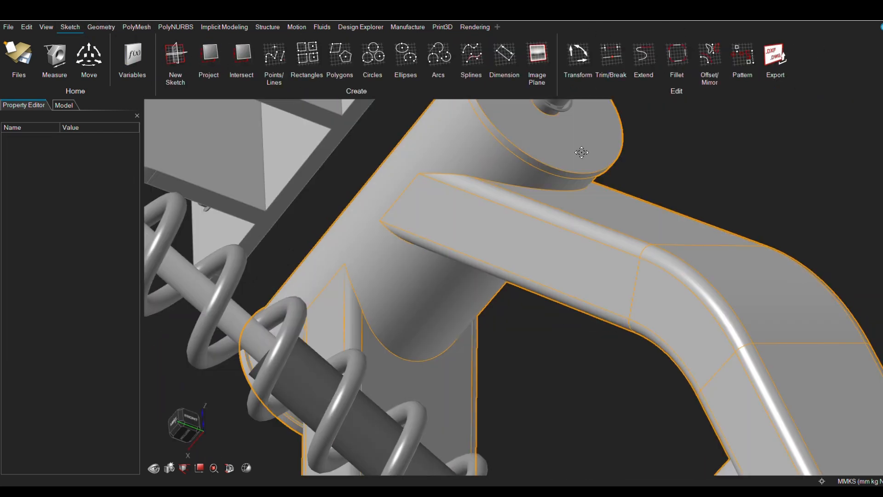
scroll(534, 198, "down", 2)
right_click_drag(534, 198, 495, 318)
middle_click_drag(495, 318, 717, 274)
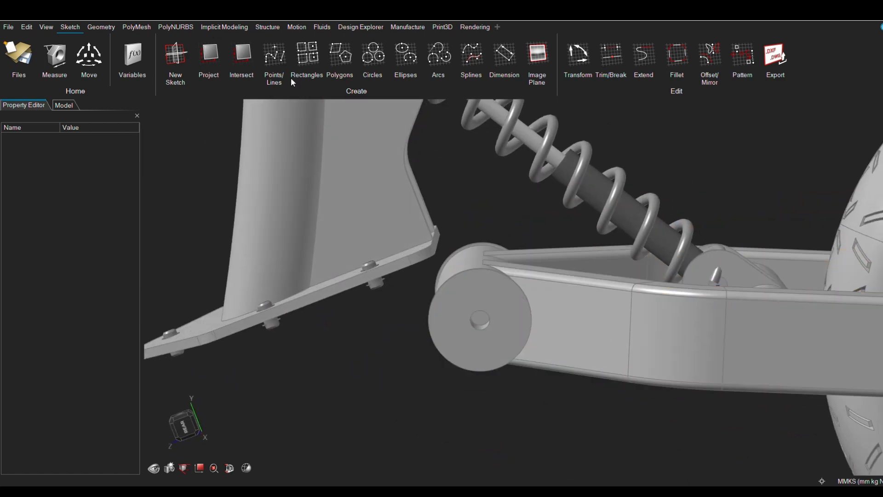
Step: Apply an 800 N force in the -Y direction to the bolt hole at the near end of the swingarm's pivot tube
scroll(138, 28, "down", 5)
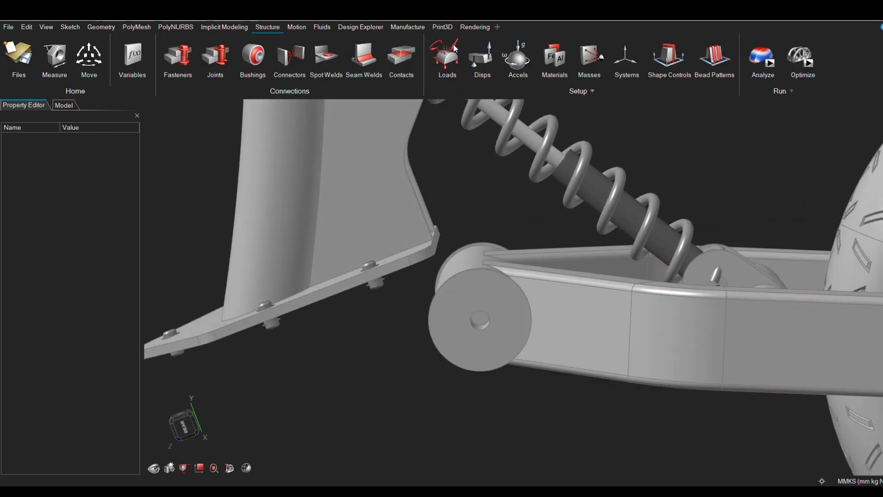
left_click(454, 48)
scroll(478, 317, "up", 6)
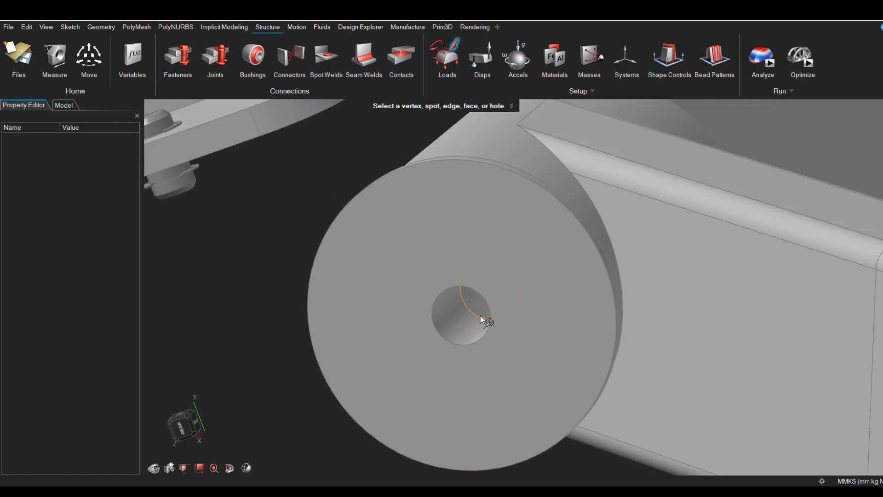
left_click(481, 317)
left_click(571, 353)
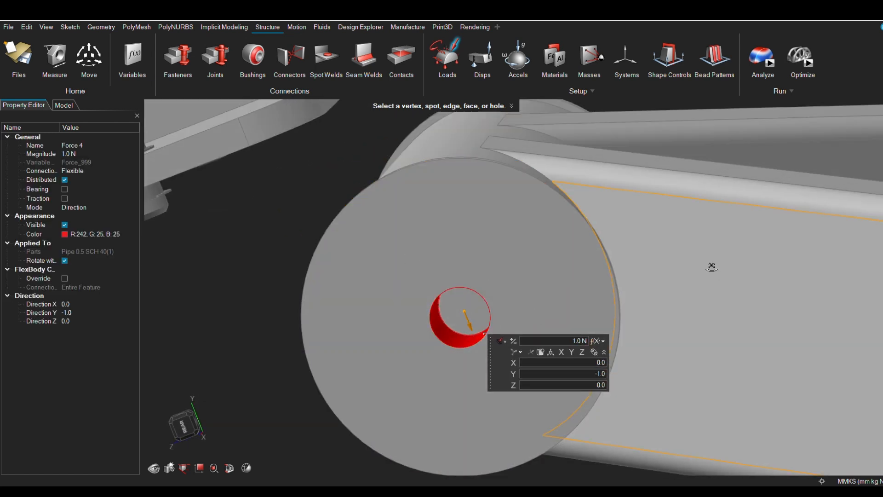
scroll(680, 258, "down", 5)
middle_click_drag(712, 267, 717, 220)
scroll(578, 290, "up", 3)
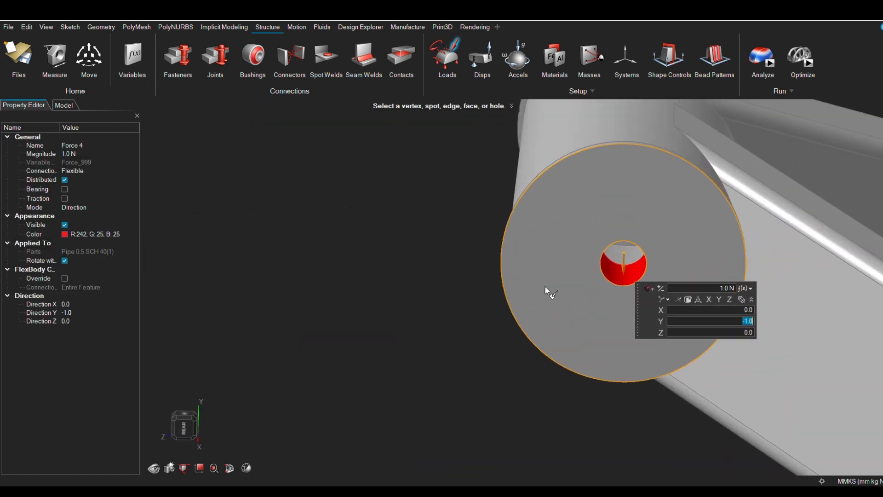
middle_click_drag(549, 292, 716, 284)
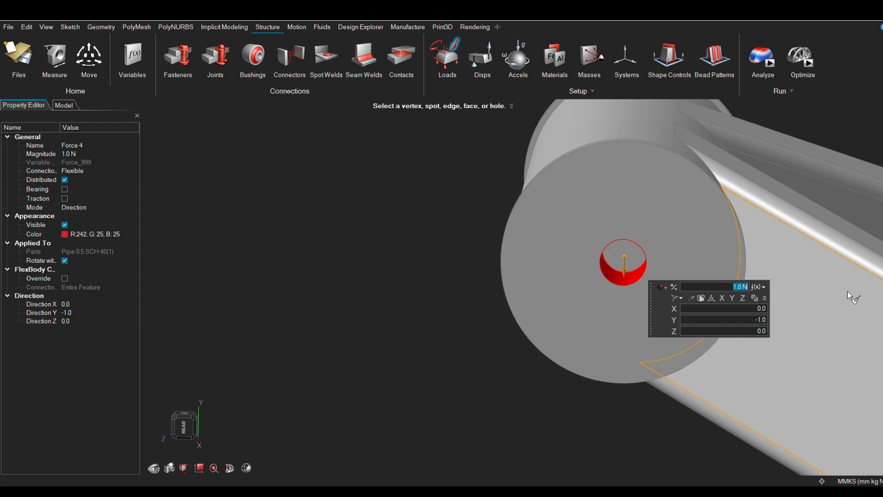
type("800")
key("Tab")
Step: Apply a second 800 N force with a Y direction of -1.2 to the hole at the pivot tube's opposite end
scroll(603, 258, "down", 3)
middle_click_drag(602, 258, 715, 209)
left_click(715, 209)
middle_click_drag(808, 189, 598, 285)
left_click(598, 286)
middle_click_drag(411, 331, 736, 280)
scroll(376, 343, "up", 3)
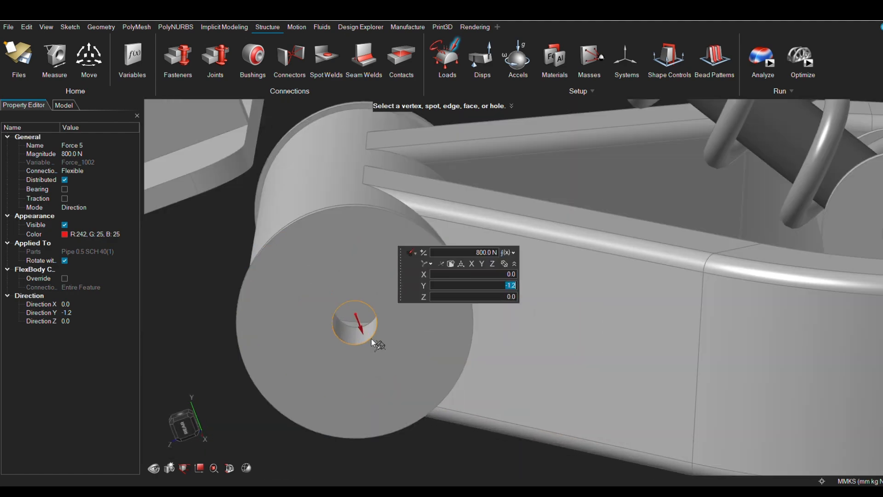
Step: Show the hidden deck frame and pivot bolts around the swingarm again
scroll(384, 336, "down", 2)
right_click_drag(244, 359, 322, 328)
scroll(474, 322, "down", 1)
middle_click_drag(511, 312, 581, 217)
scroll(516, 230, "down", 3)
middle_click_drag(516, 230, 510, 159)
left_click(153, 468)
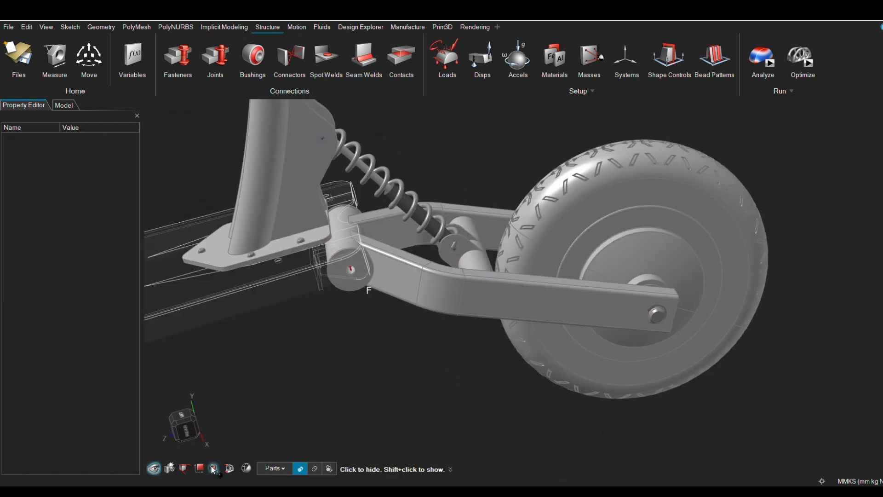
left_click(300, 468)
scroll(396, 391, "down", 2)
middle_click_drag(386, 400, 721, 253)
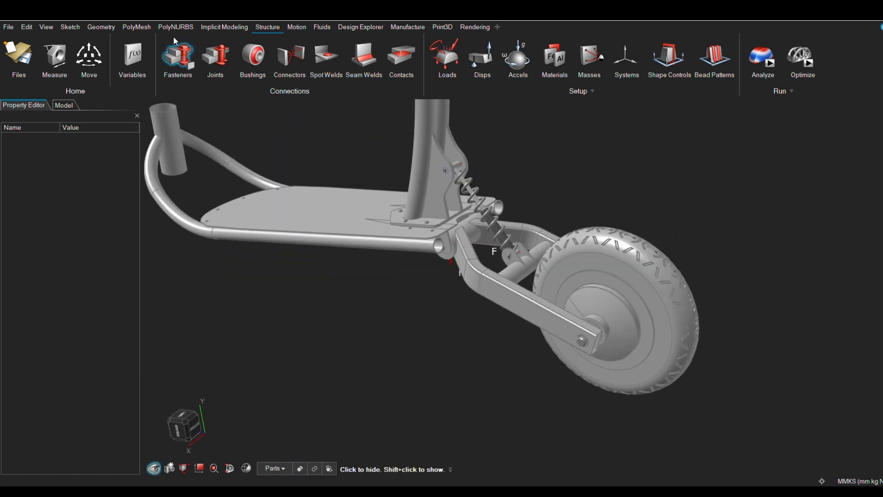
Step: Clear the axle bolt from the swingarm's rear end and place a motor in the exposed axle hole to drive the wheel
left_click(297, 27)
left_click(376, 55)
scroll(582, 345, "up", 6)
middle_click_drag(609, 333, 558, 329)
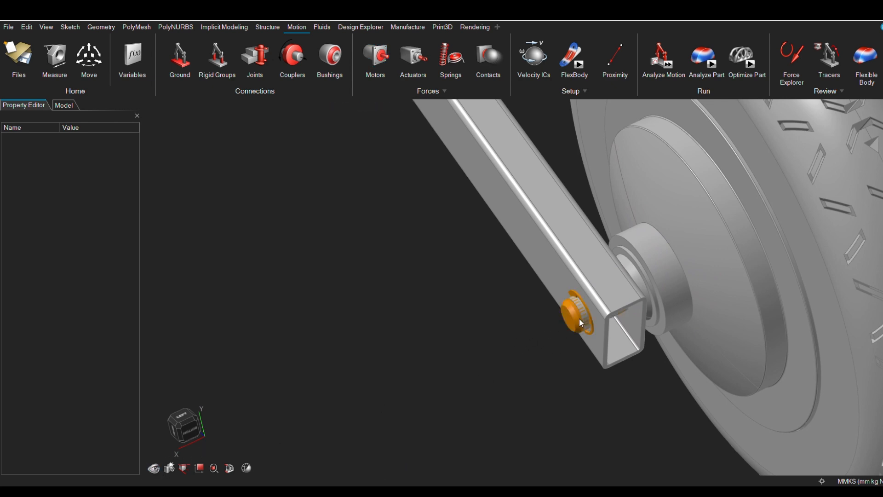
middle_click_drag(579, 318, 529, 276)
scroll(529, 276, "down", 3)
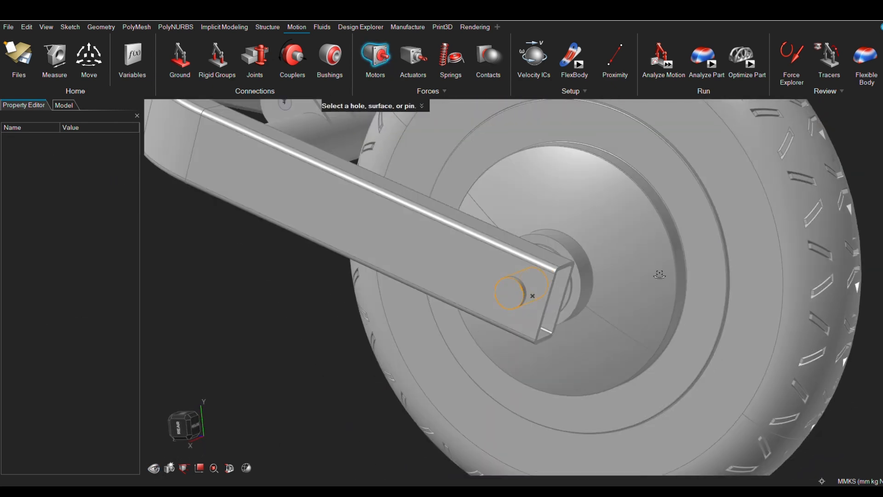
left_click(509, 296)
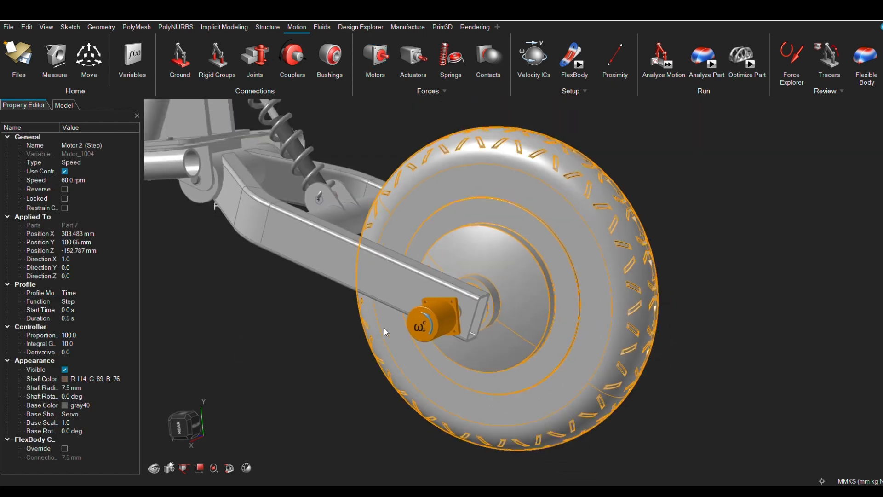
middle_click_drag(385, 331, 475, 315)
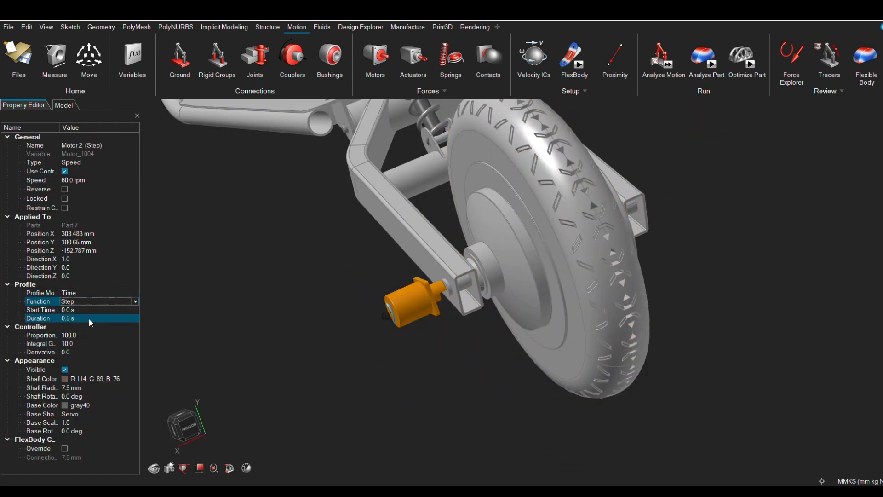
middle_click_drag(713, 290, 598, 325)
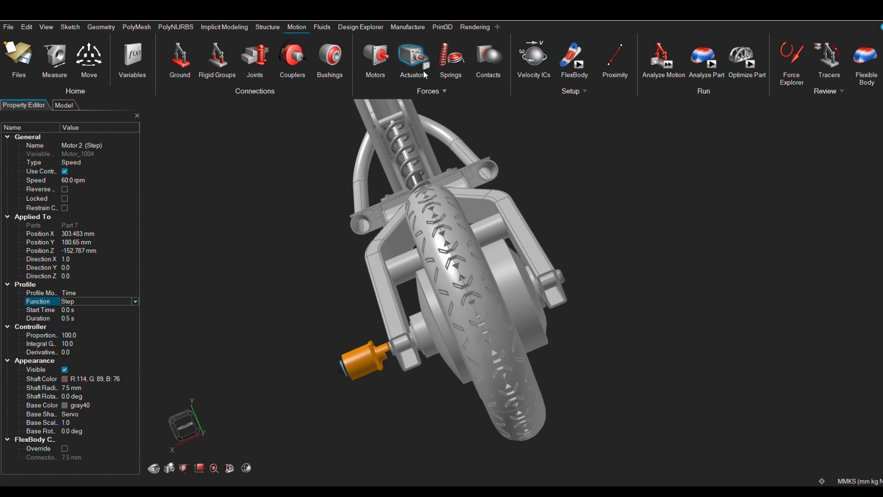
Step: Run the motion analysis with the wheel motor and scrub through its playback
middle_click_drag(624, 236, 678, 321)
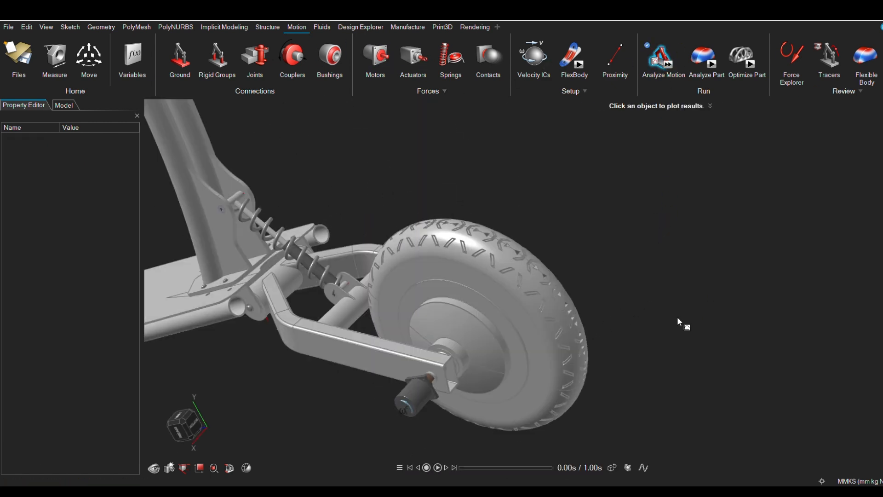
scroll(461, 305, "up", 2)
left_click_drag(462, 467, 462, 468)
Step: Replace the modelled shock with a coil spring damper from the seat post bracket's hole centre to the swingarm's shock mounting lug
left_click(101, 28)
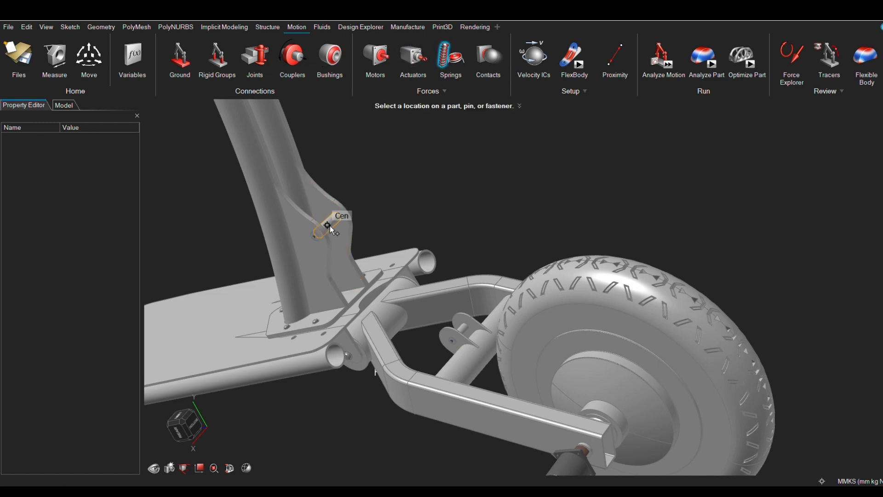
left_click(329, 226)
middle_click_drag(474, 341, 503, 361)
scroll(502, 361, "up", 2)
left_click(502, 360)
right_click(650, 178)
scroll(512, 243, "down", 4)
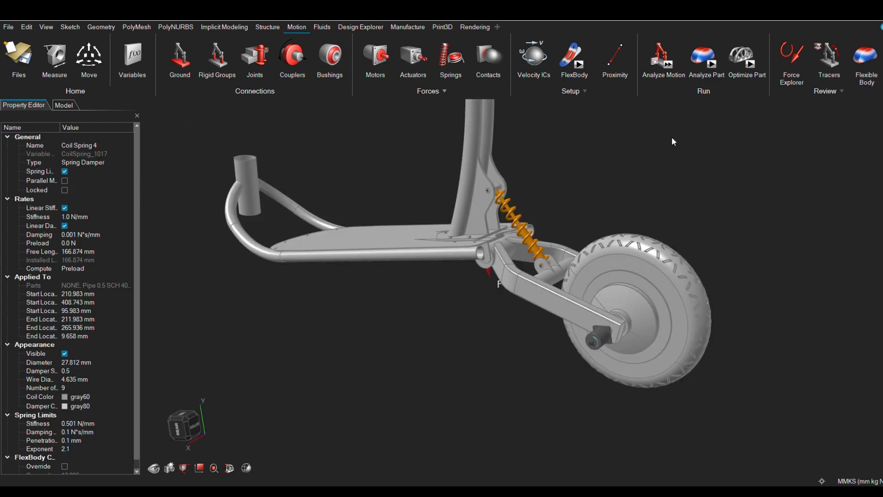
Step: Rerun the motion analysis with the coil spring in place and scrub its timeline
left_click(668, 64)
left_click_drag(461, 468, 470, 472)
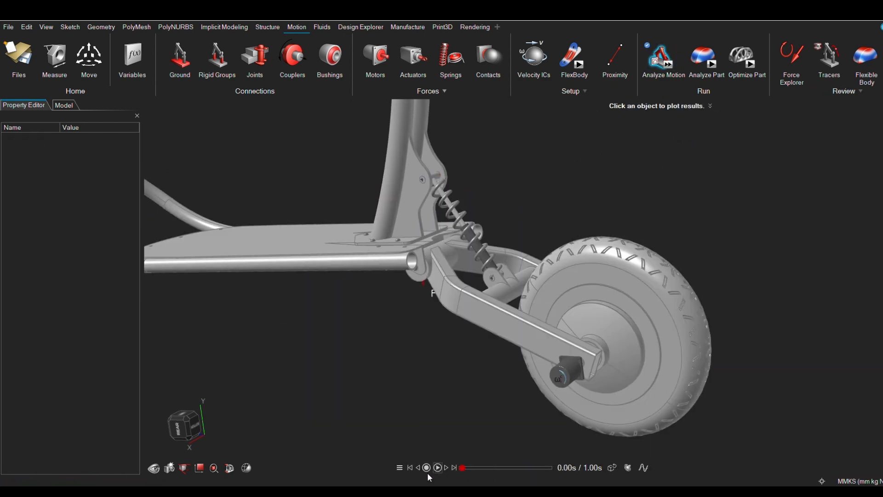
Step: Set the joints at both ends of the swingarm's pivot tube to Pin and rerun the motion analysis
scroll(368, 286, "up", 5)
left_click(367, 278)
double_click(367, 278)
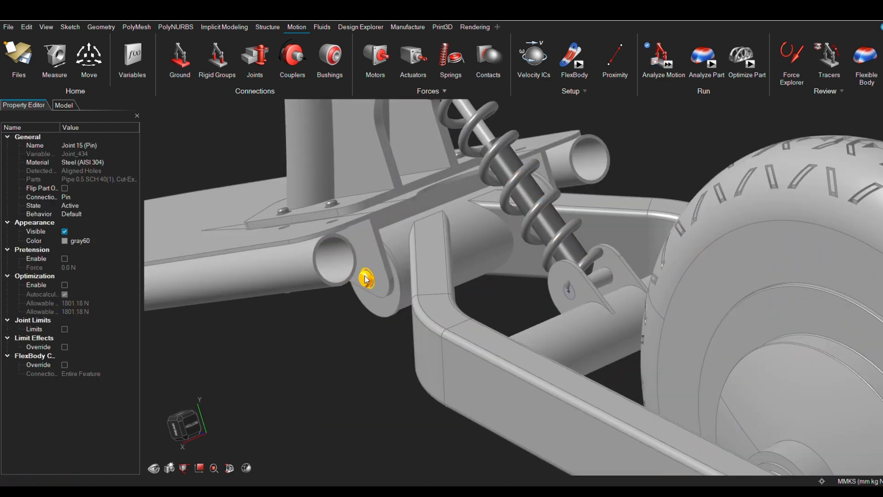
left_click(528, 215)
left_click(582, 244)
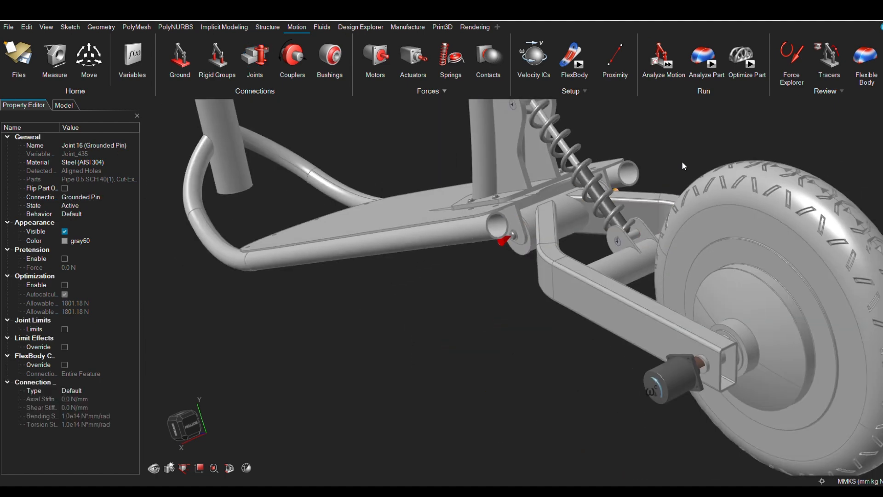
left_click(667, 58)
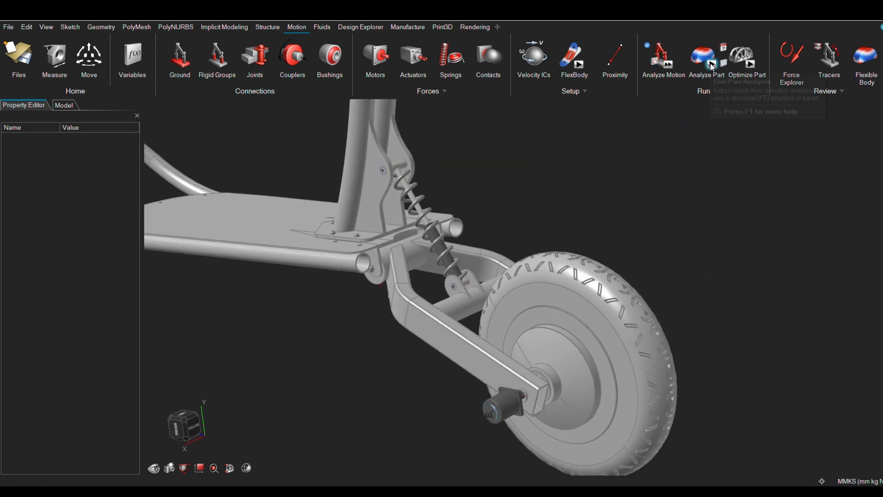
Step: Run a more accurate part analysis of the swingarm using 5 peak loads per connection and open its results
left_click(706, 57)
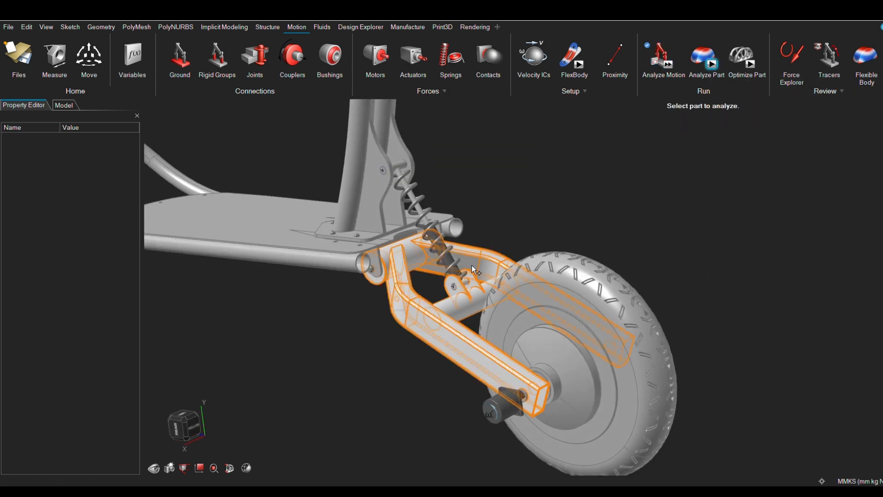
left_click(424, 312)
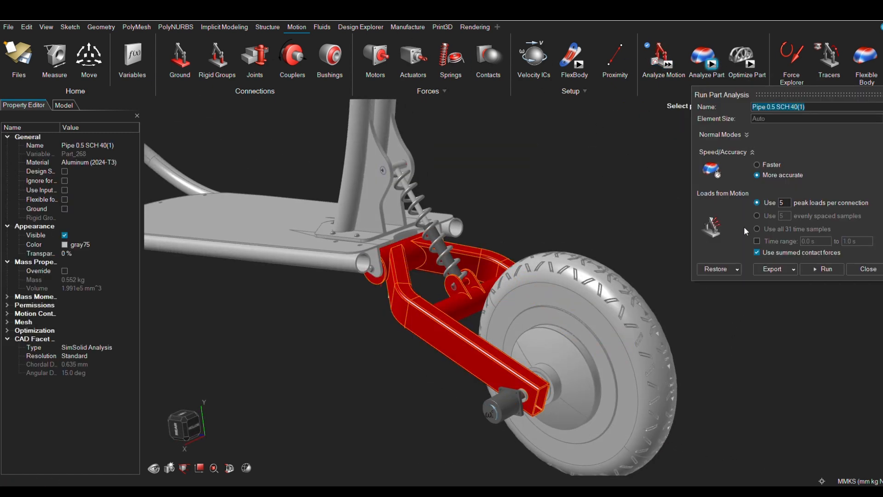
left_click(823, 269)
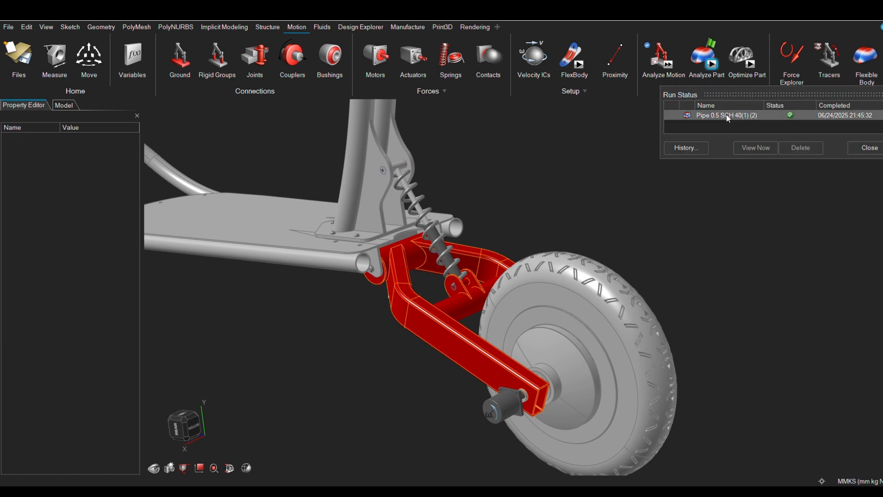
double_click(728, 115)
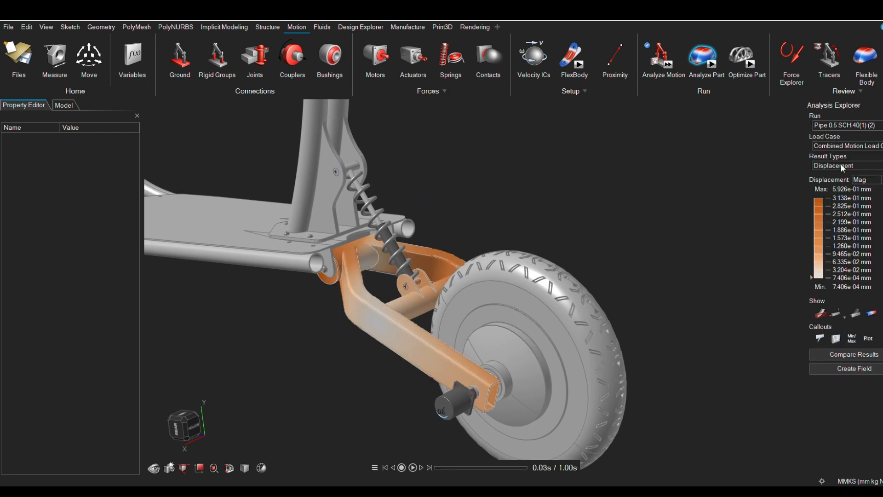
Step: Examine the swingarm's von Mises stress, principal strain and displacement results
left_click(843, 166)
left_click(837, 207)
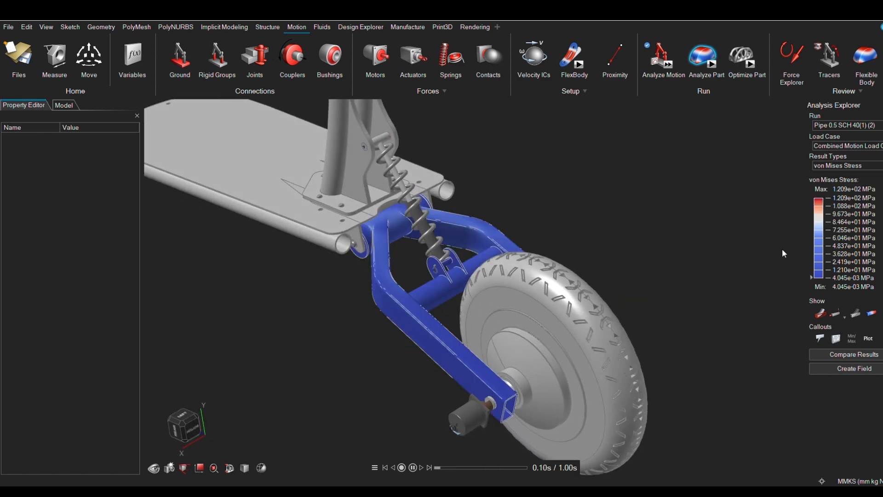
left_click(842, 165)
left_click(834, 227)
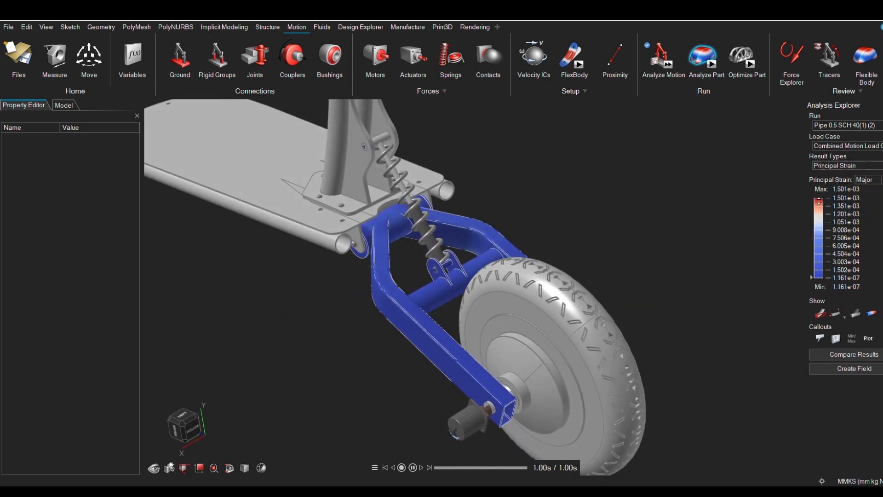
left_click(842, 166)
left_click(831, 197)
left_click(841, 166)
left_click(834, 174)
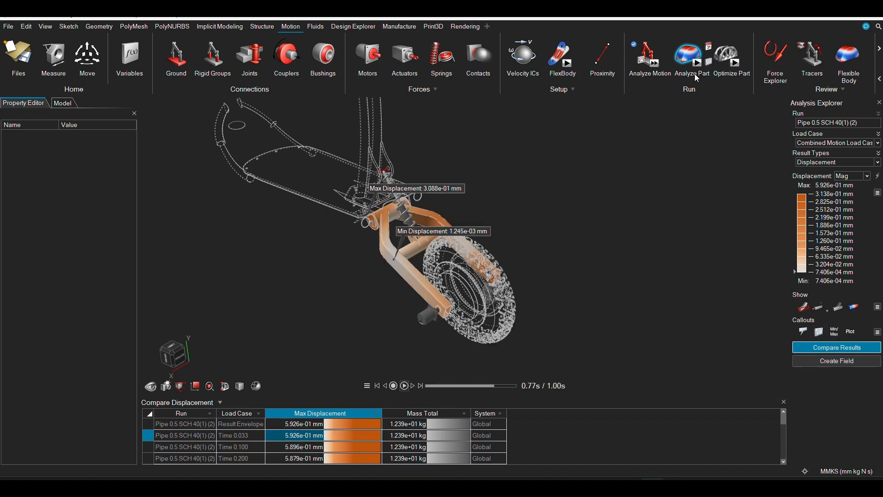
Step: Play the motion results with forces and torques shown on the rear assembly, and inspect them around 0.30 s
scroll(362, 232, "up", 10)
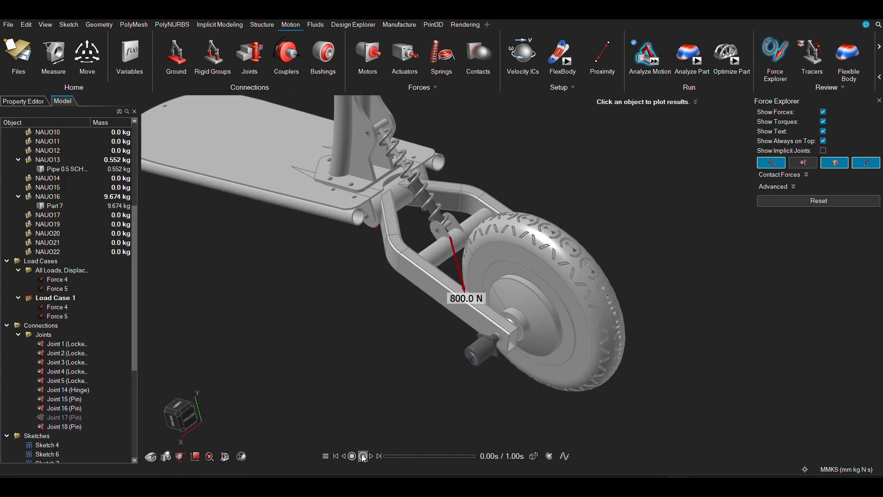
left_click(363, 456)
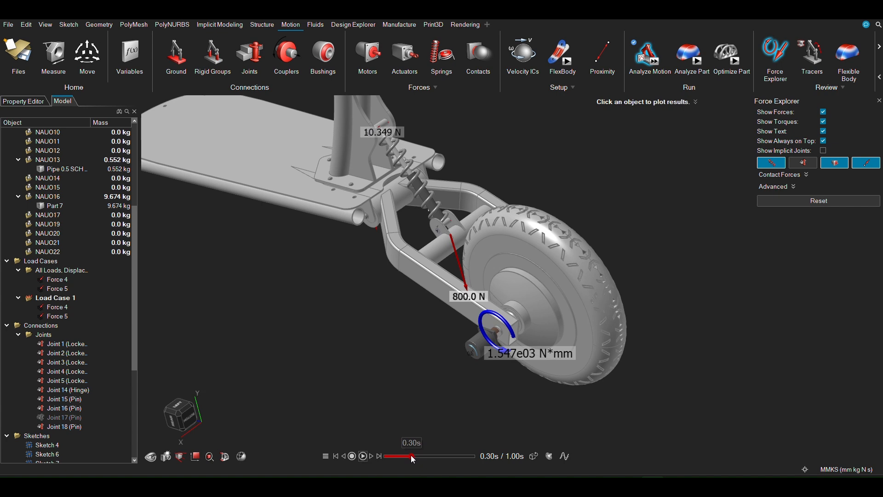
mouse_move(411, 456)
left_mouse_down()
mouse_move(402, 454)
mouse_move(463, 454)
mouse_move(390, 453)
mouse_move(481, 456)
mouse_move(413, 459)
left_mouse_up()
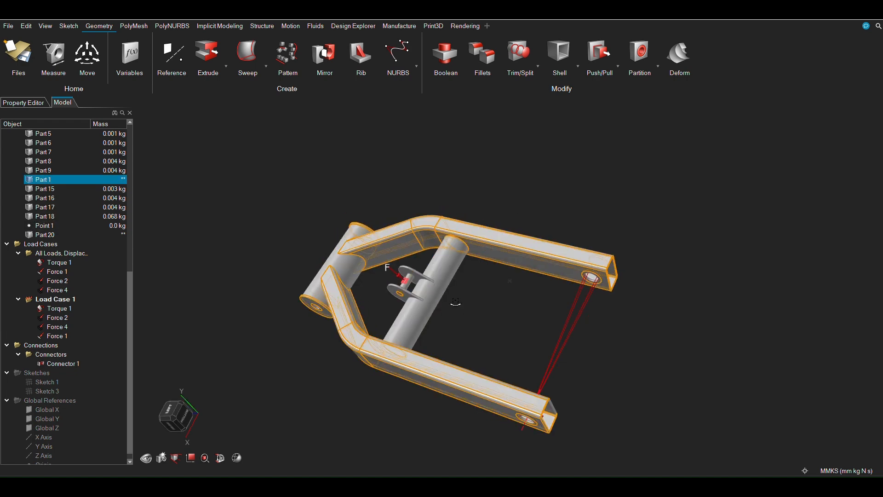
Step: Partition the bolt hole regions of the swingarm body, Part 1
scroll(32, 209, "up", 1)
left_click(42, 207)
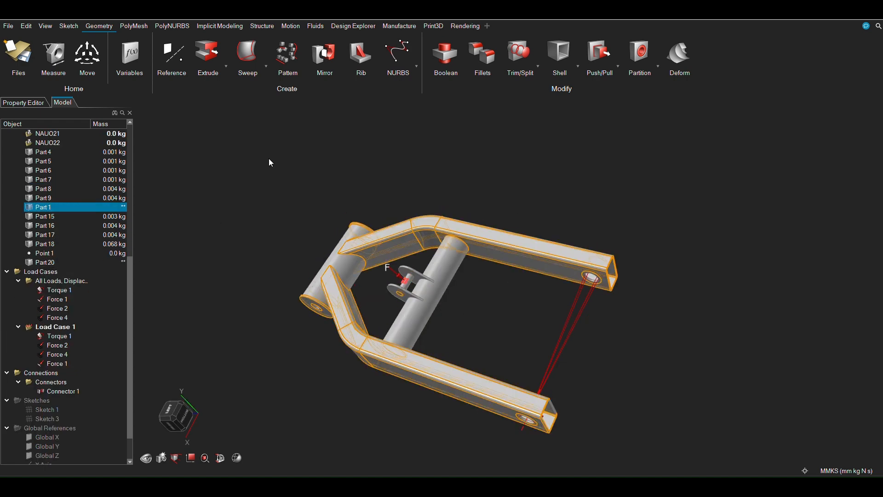
left_click(640, 55)
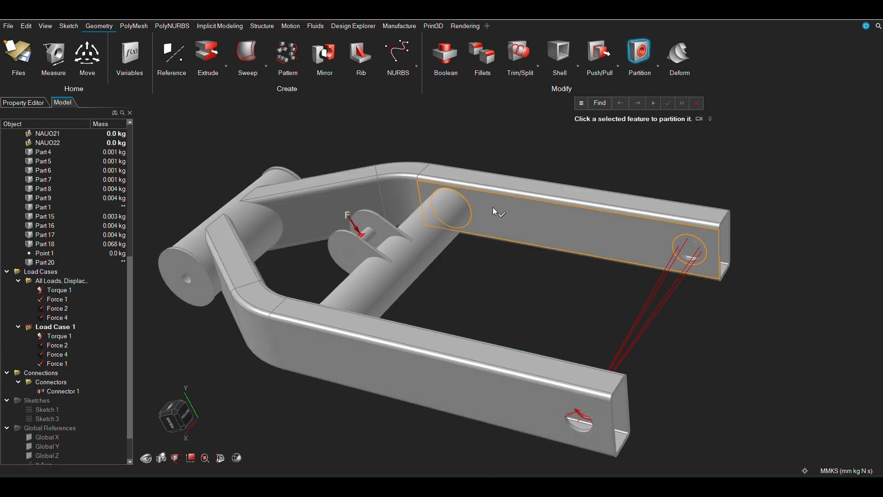
left_click(493, 211)
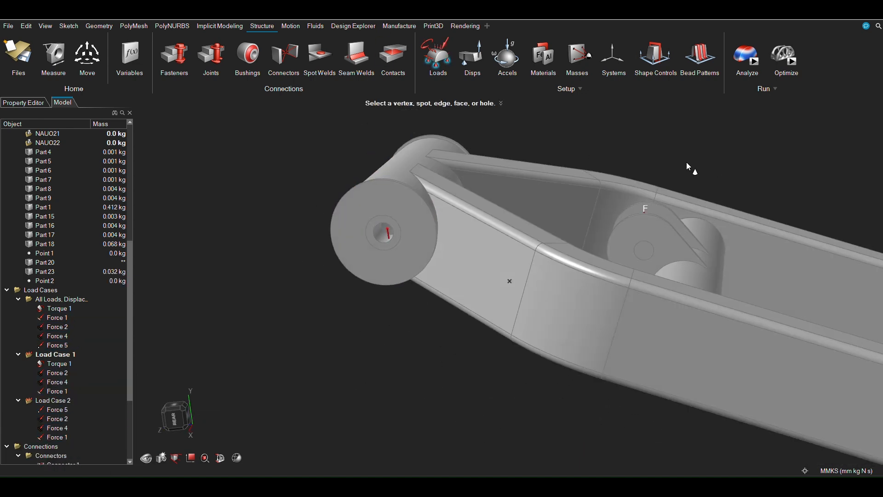
Step: Create an additional load case named Load Case 3
right_click(78, 327)
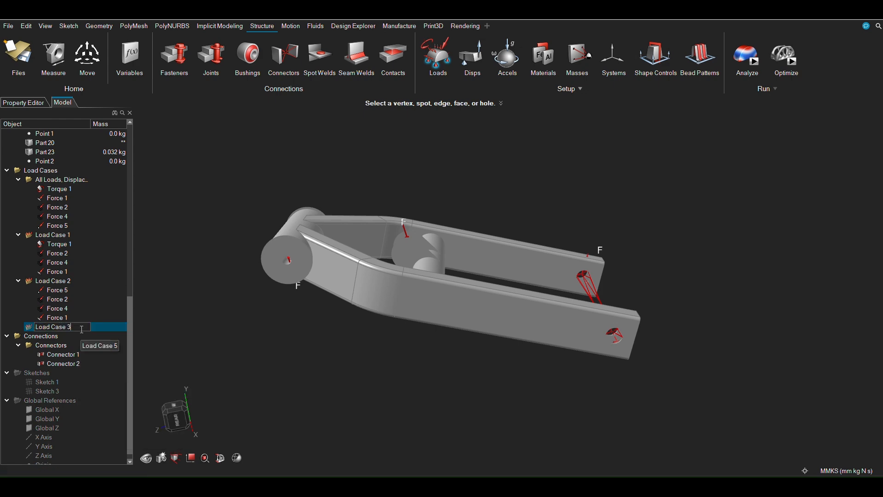
key("Return")
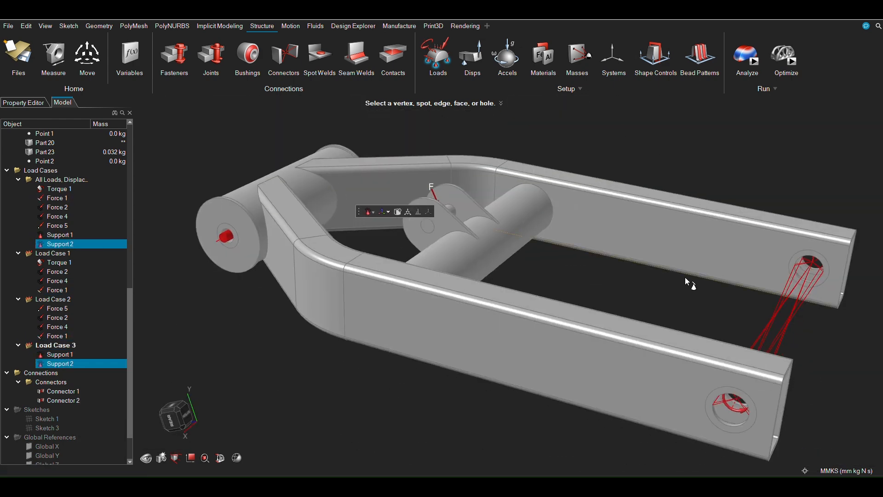
Step: Try to place extra supports in Load Case 3 on the axle hole faces at the open ends of both swingarm arms
scroll(686, 277, "down", 2)
middle_click_drag(686, 277, 421, 377)
scroll(667, 391, "up", 6)
left_click(668, 404)
left_click(706, 346)
key("ctrl+z")
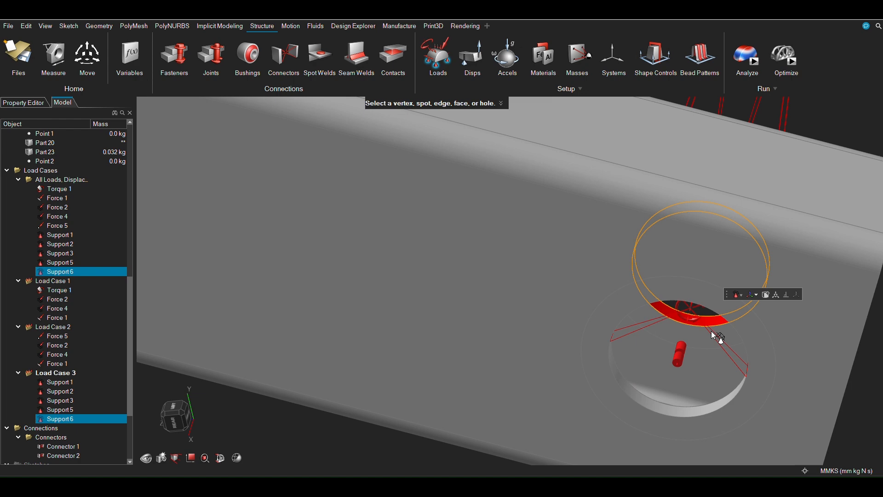
left_click(585, 188)
scroll(585, 207, "down", 5)
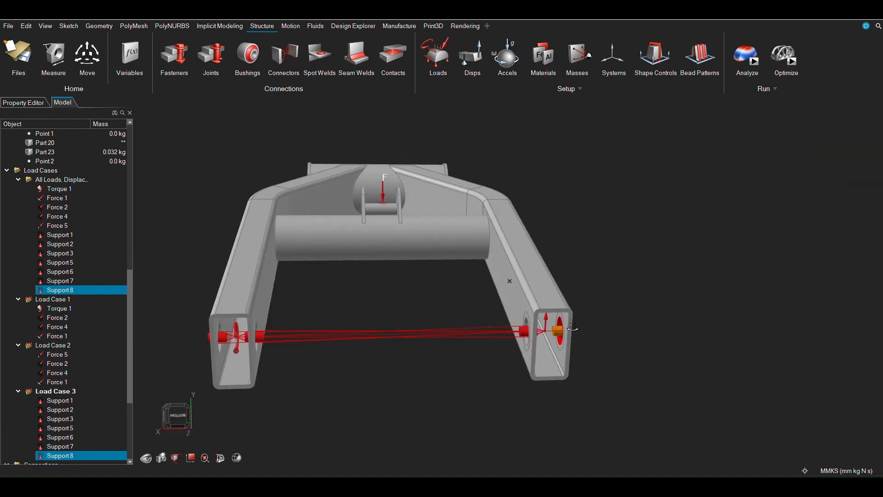
scroll(550, 337, "down", 3)
middle_click_drag(573, 327, 601, 301)
scroll(600, 301, "up", 5)
scroll(615, 380, "down", 4)
left_click(388, 373)
middle_click_drag(616, 380, 733, 305)
scroll(724, 217, "up", 3)
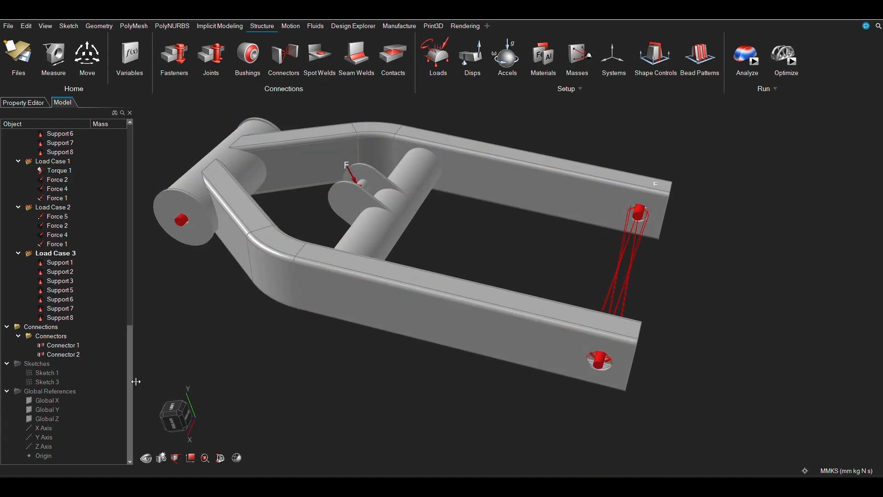
Step: Delete the extra axle hole supports, Support 3 through Support 8, from Load Case 3
double_click(81, 290)
right_click(66, 289)
left_click(64, 318, "shift")
right_click(60, 309)
left_click(82, 374)
Step: Apply a force to the swingarm's pivot tube hole in Load Case 3
scroll(504, 154, "down", 5)
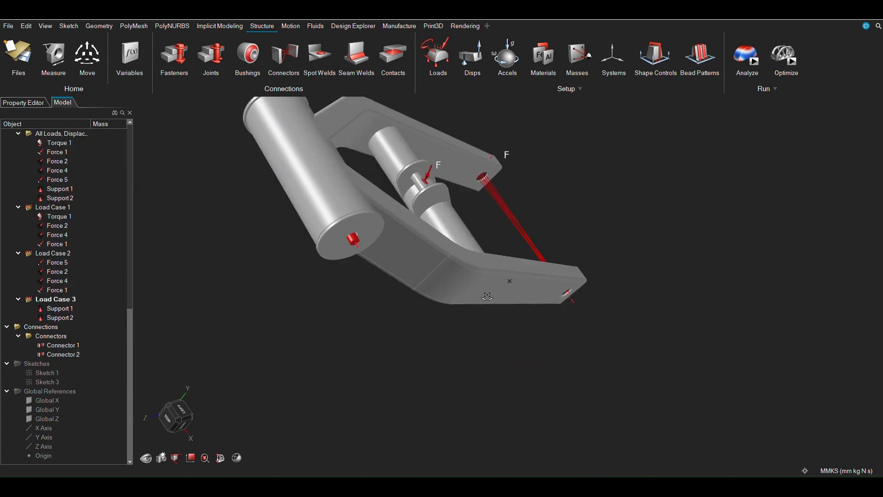
middle_click_drag(504, 154, 543, 193)
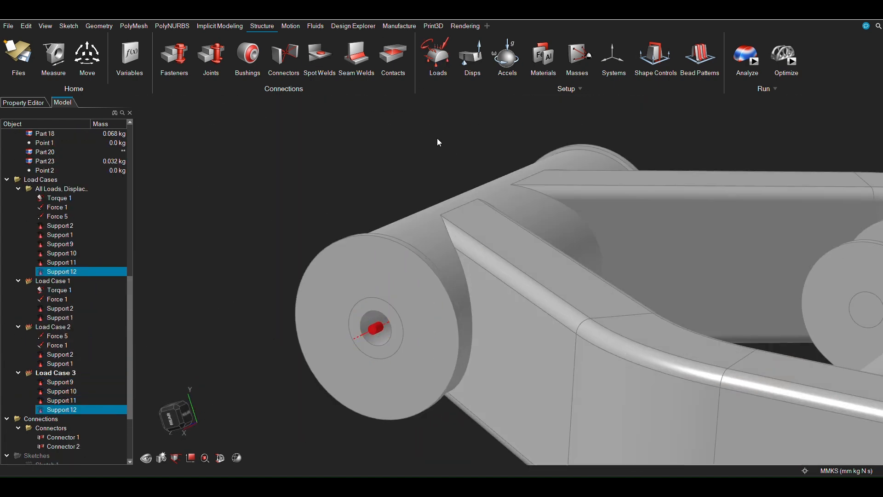
left_click(378, 314)
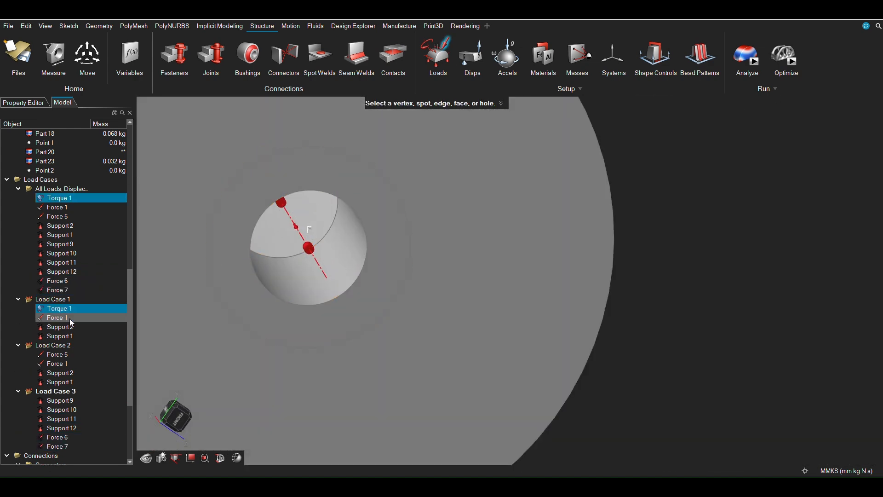
Step: Adjust the direction of Force 7 at the swingarm's pivot tube hole in Load Case 3
scroll(69, 309, "down", 5)
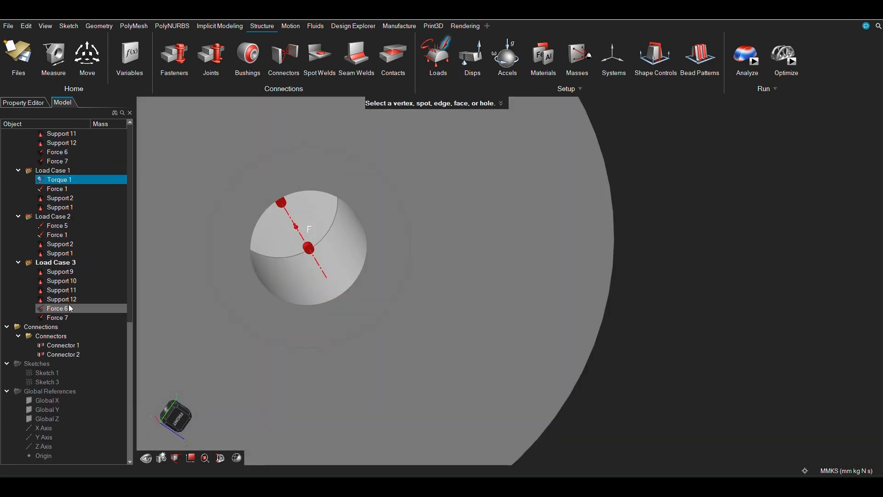
left_click(57, 317)
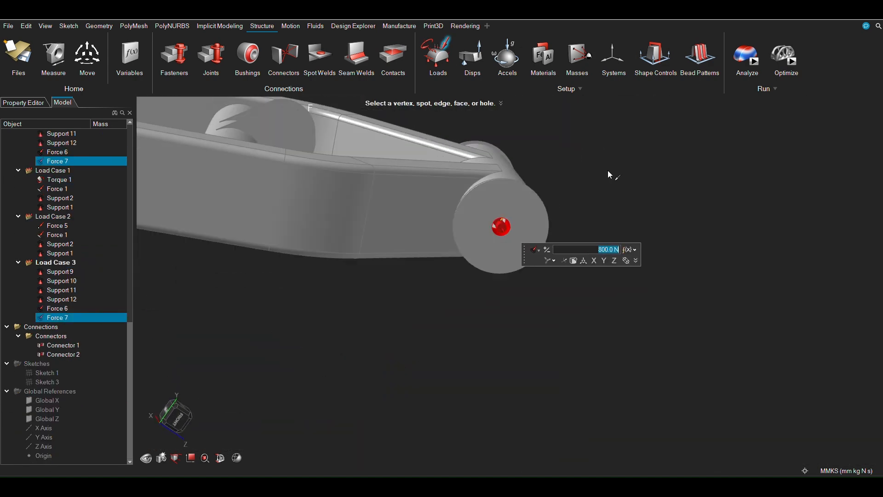
middle_click_drag(608, 171, 599, 229)
scroll(524, 265, "up", 5)
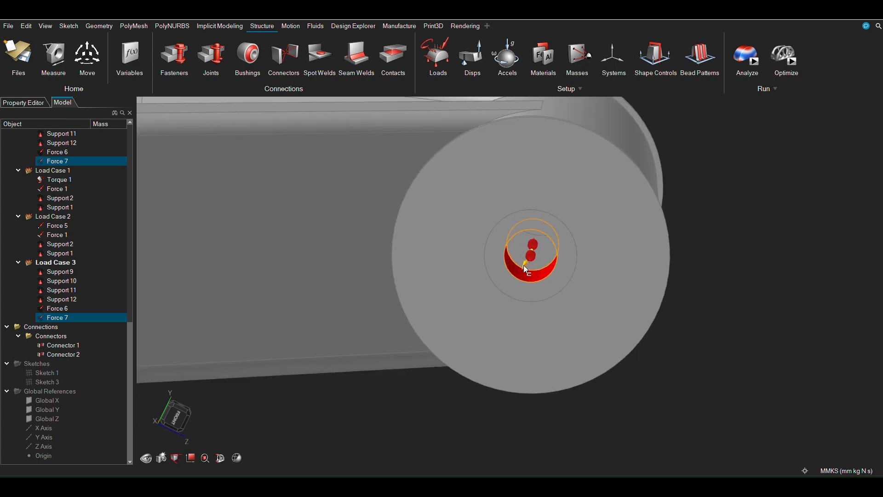
left_click(671, 302)
left_click(558, 278)
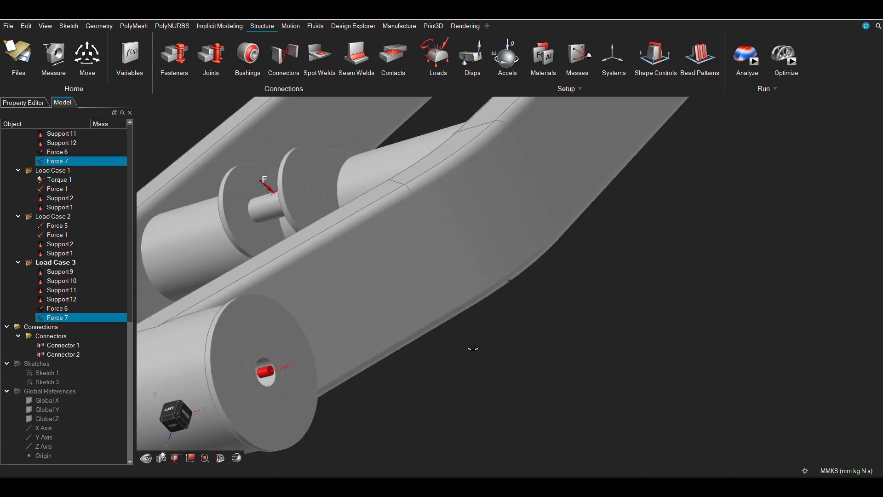
left_click(189, 236)
middle_click_drag(189, 236, 324, 251)
right_click(499, 340)
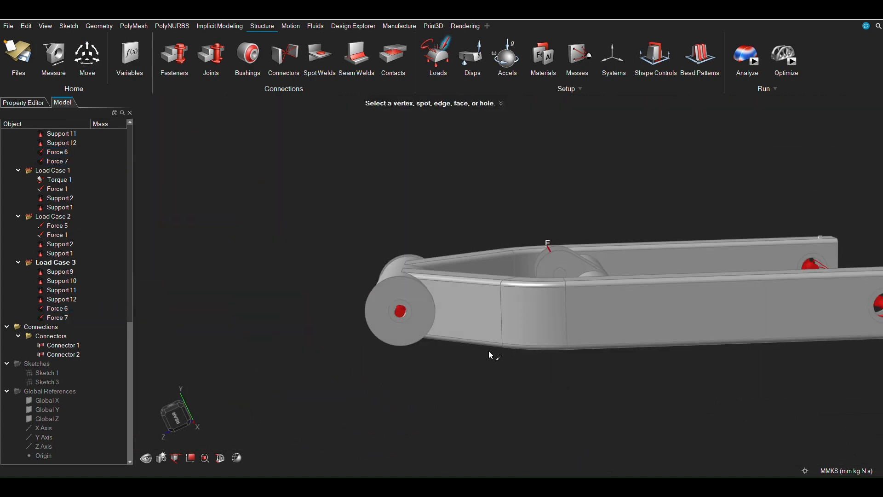
scroll(101, 309, "up", 2)
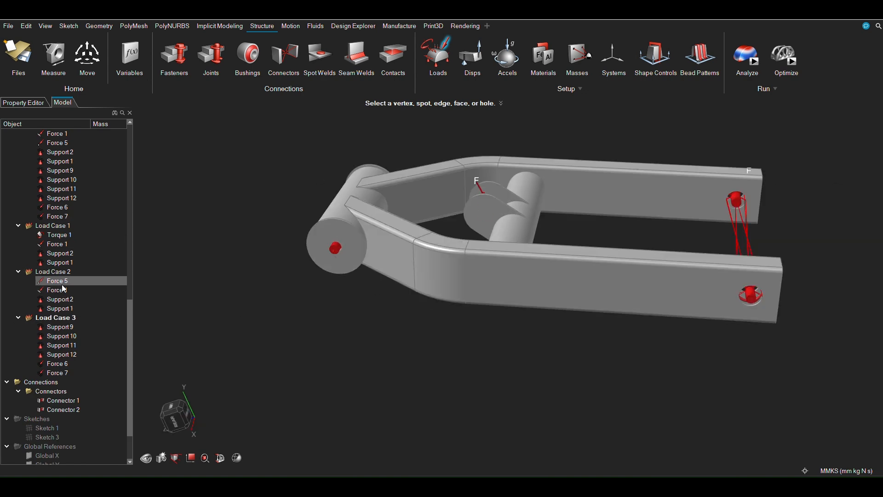
Step: Rename Load Case 2 as "spring force and actuator"
double_click(60, 271)
type("spring")
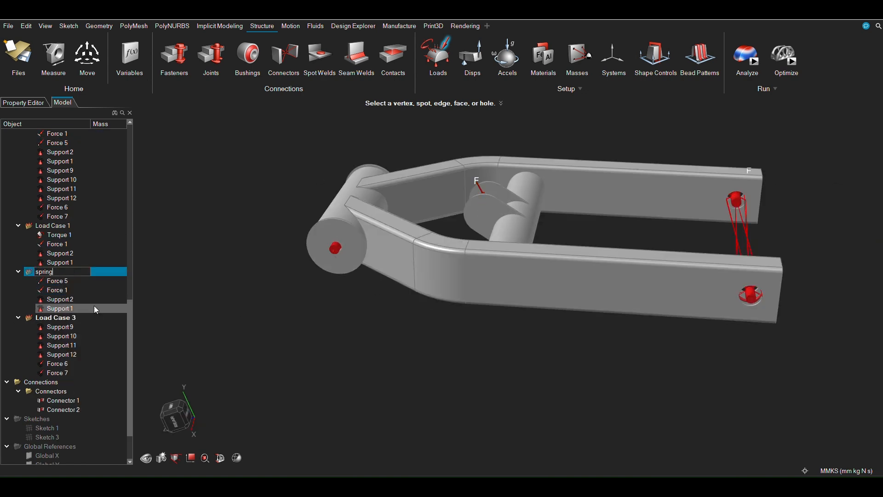
type(" force and a")
left_click(66, 253)
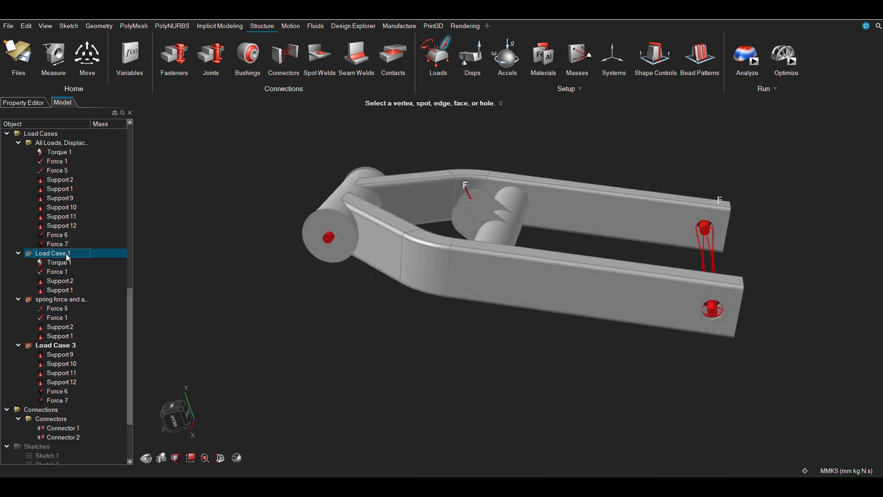
Step: Run the OptiStruct analysis for all three load cases with a 2.0 mm element size and the Faster option
scroll(430, 357, "down", 2)
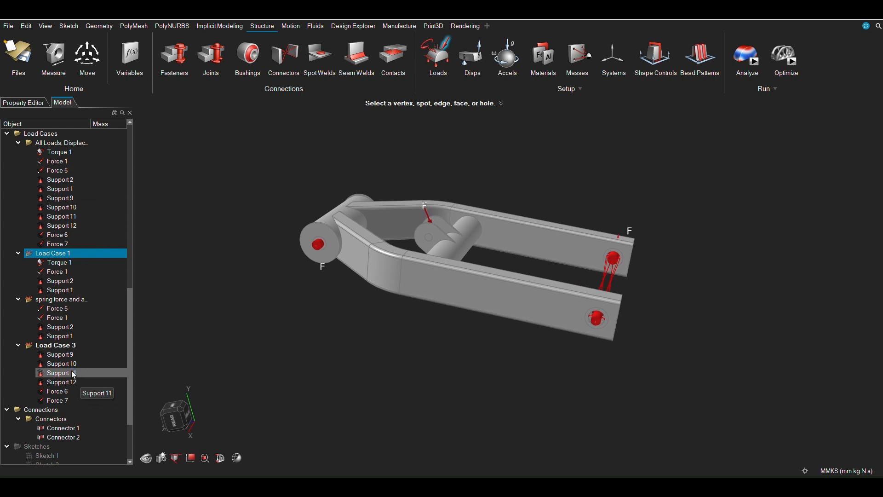
left_click(65, 382)
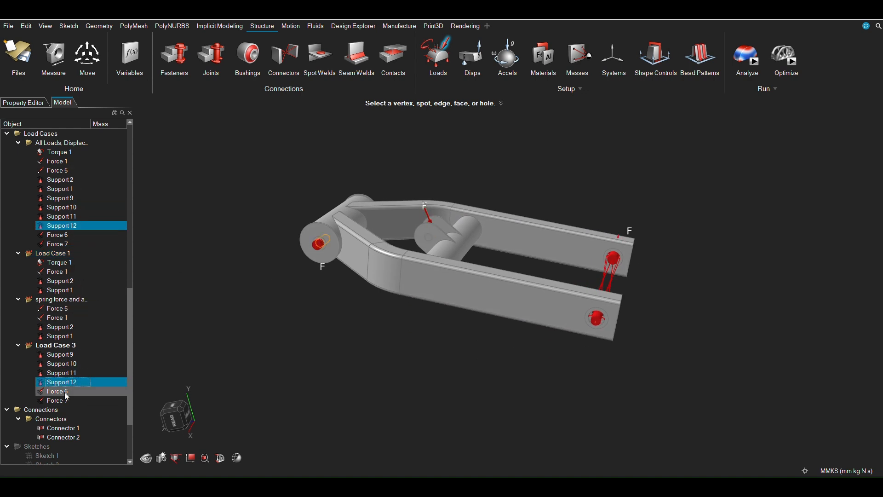
left_click(748, 58)
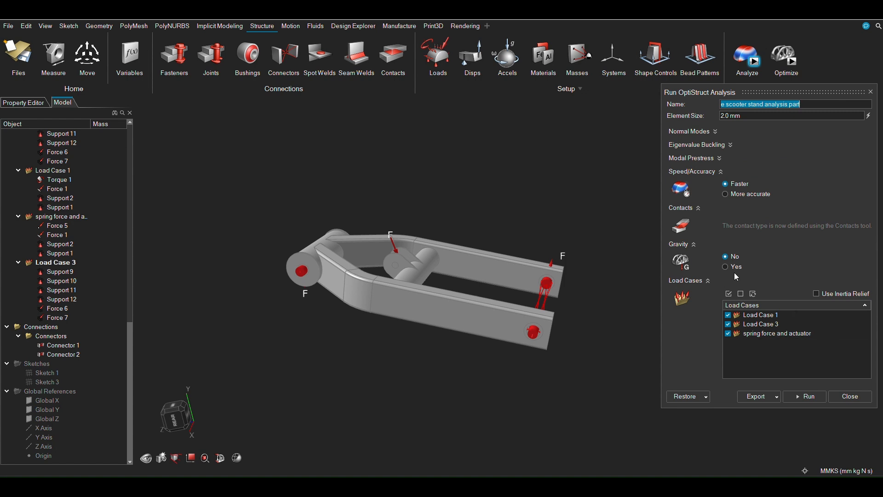
left_click(805, 396)
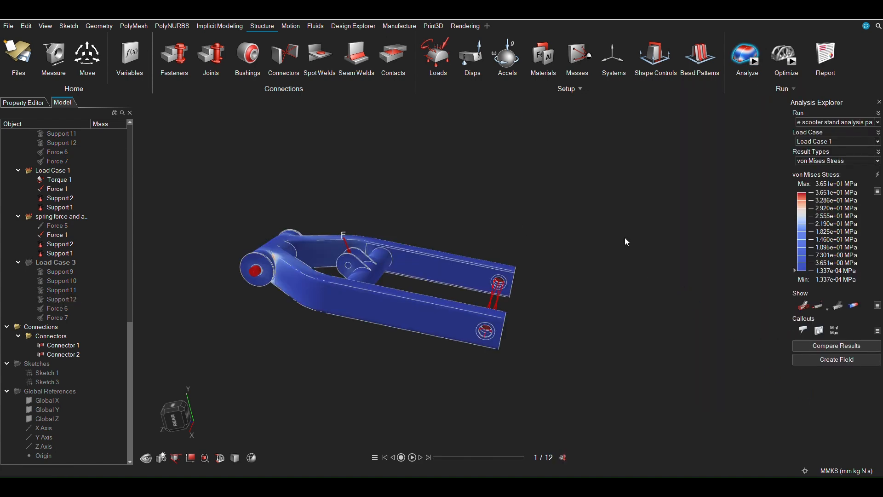
Step: Review the von Mises stress and factor of safety results for Load Case 1
left_click(821, 161)
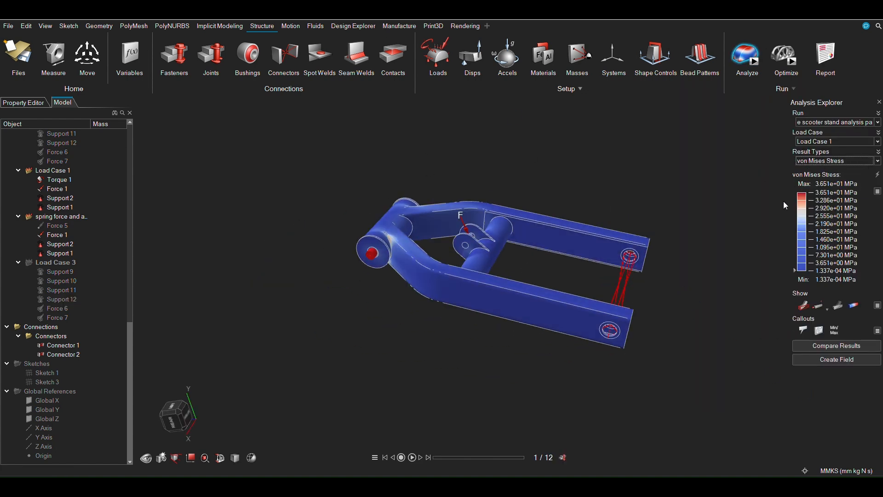
left_click(818, 162)
left_click(815, 177)
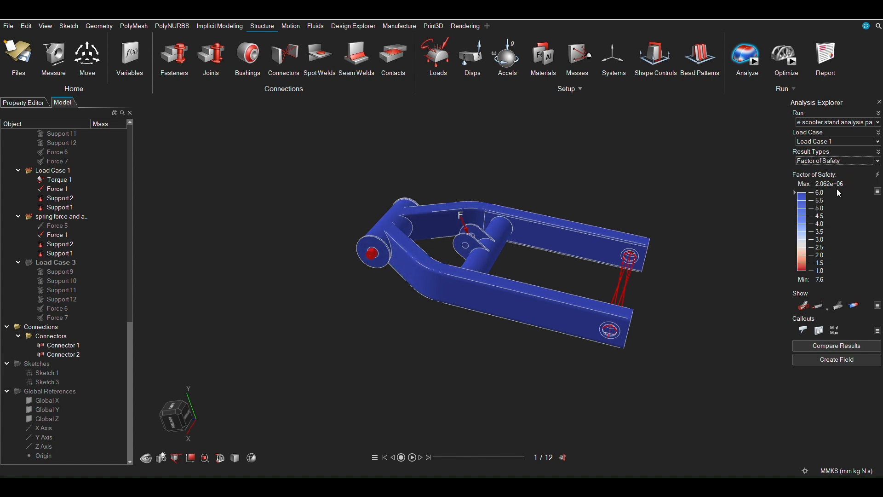
left_click(843, 161)
left_click(828, 168)
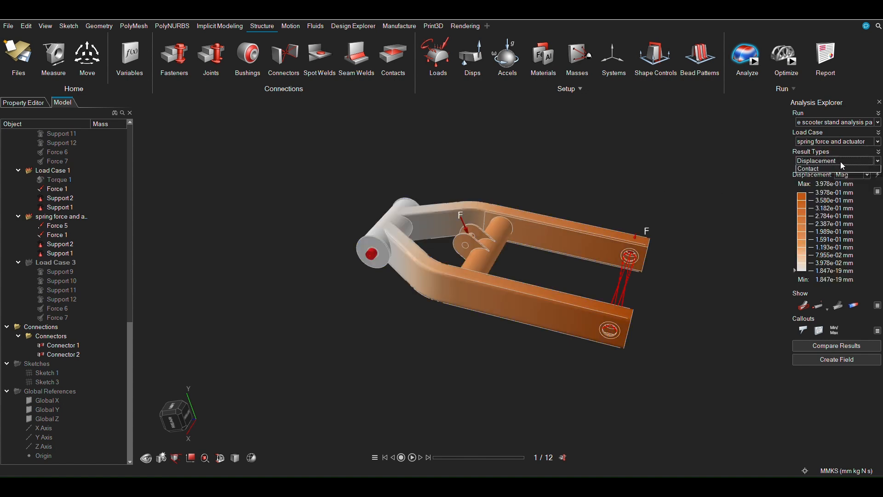
Step: Examine the von Mises stress on the swingarm for the spring force and actuator load case
left_click(840, 161)
left_click(830, 207)
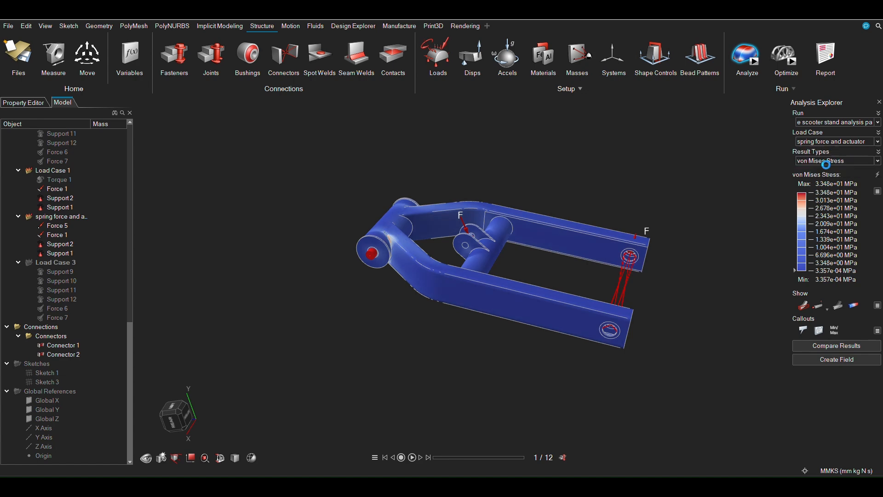
left_click(826, 162)
left_click(826, 167)
Step: Show the factor of safety for Load Case 3 and inspect the axle hole areas of the swingarm
left_click(824, 162)
left_click(823, 176)
middle_click_drag(676, 184, 595, 306)
scroll(594, 306, "up", 4)
scroll(730, 246, "down", 1)
scroll(731, 246, "down", 2)
middle_click_drag(731, 246, 763, 172)
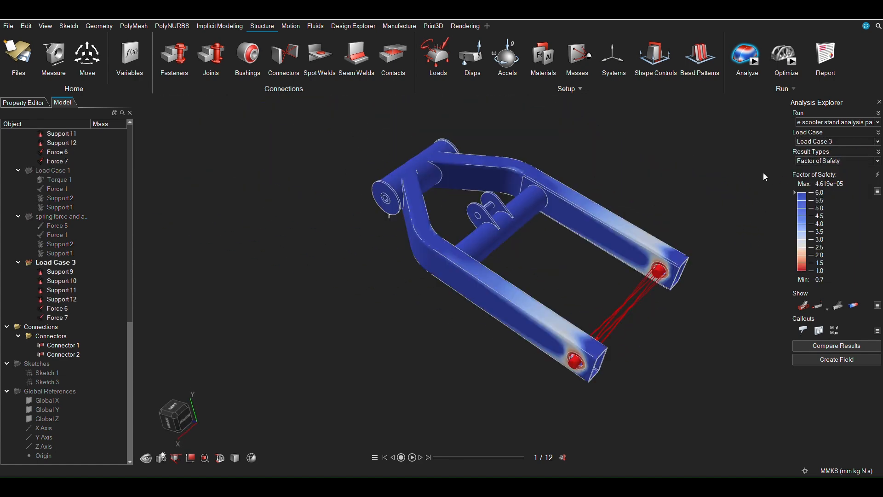
Step: View Load Case 3's von Mises stress, and turn on minimum and maximum callouts for comparison with Load Case 1
left_click(828, 161)
left_click(828, 205)
scroll(696, 278, "up", 2)
middle_click_drag(696, 278, 724, 211)
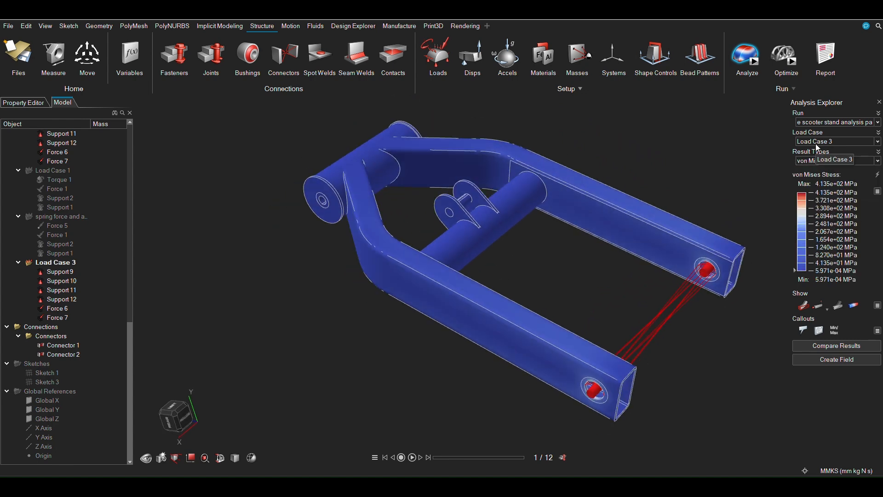
left_click(834, 330)
left_click(834, 150)
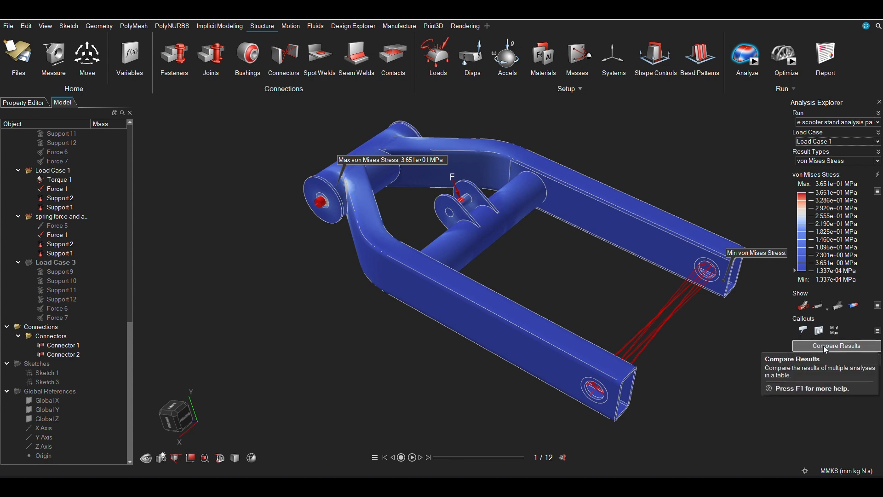
Step: Generate the analysis report and save it as "e scooter stand analysis part (2)_report.pptx" in the altair compitition folder
left_click(825, 59)
scroll(57, 308, "down", 1)
left_click(57, 251)
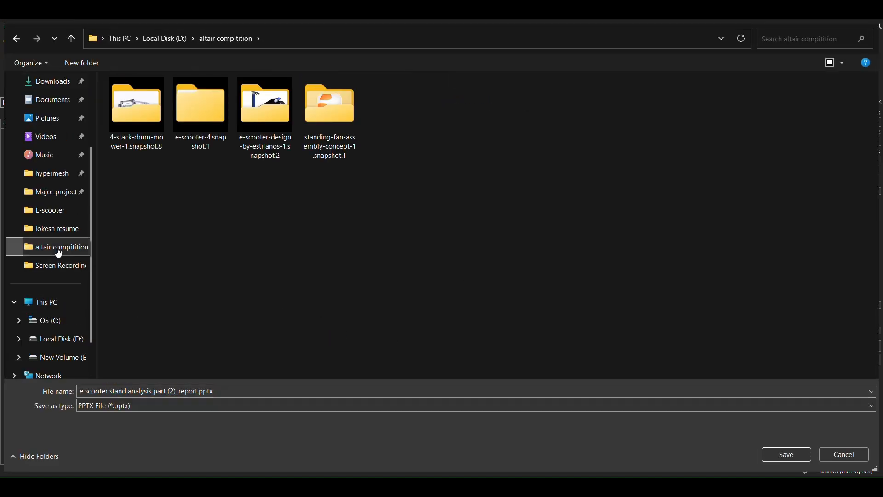
left_click(786, 454)
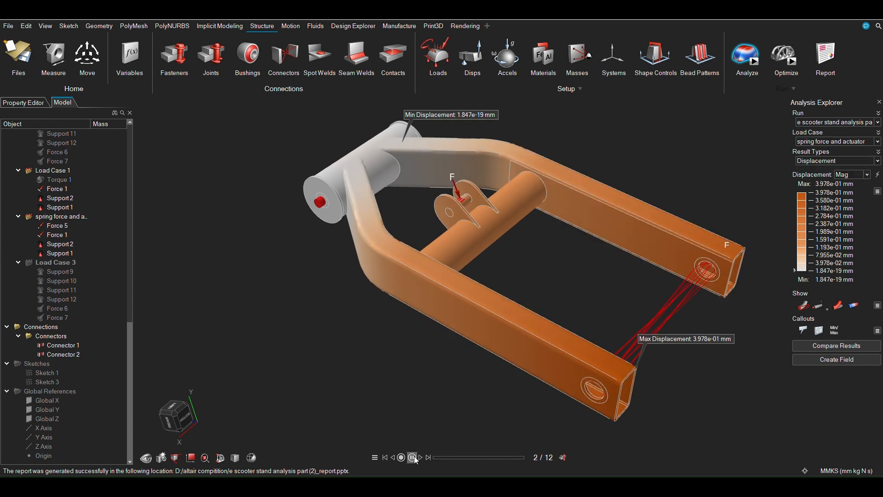
Step: Compare the displacement results of the runs in a table sorted by load case
left_click(816, 165)
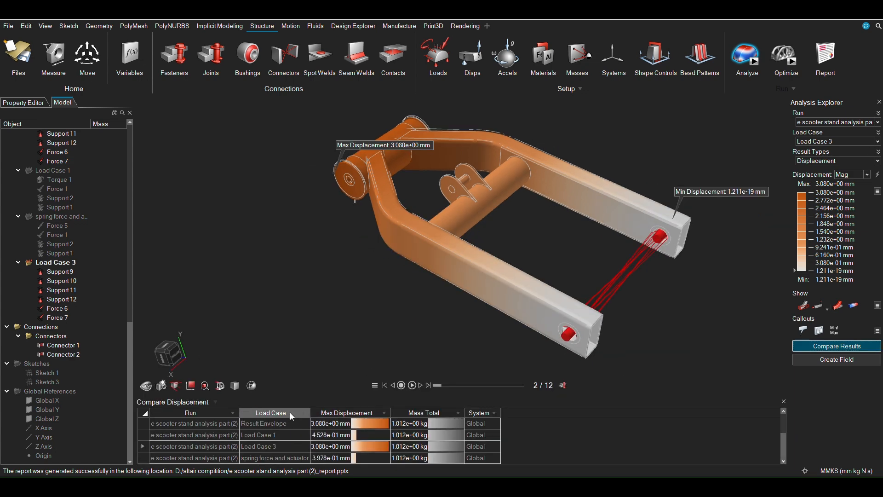
left_click(294, 412)
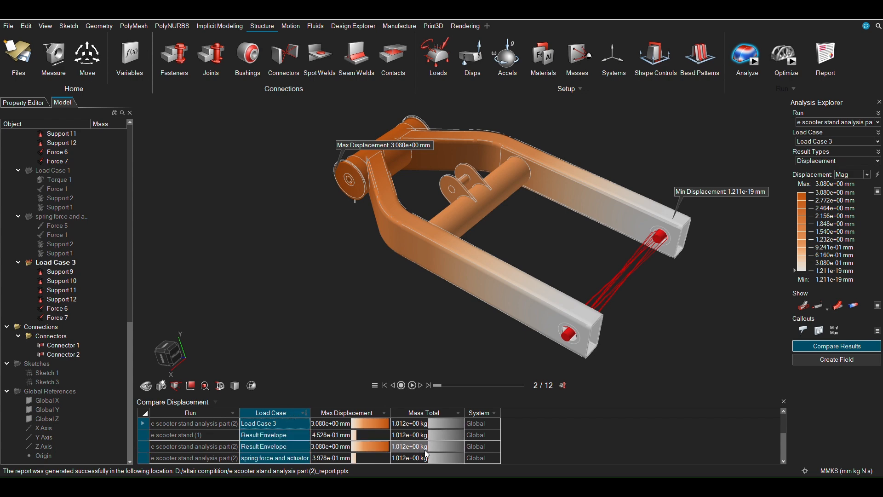
Step: Open the topology optimization setup and review the load cases it includes
left_click(792, 65)
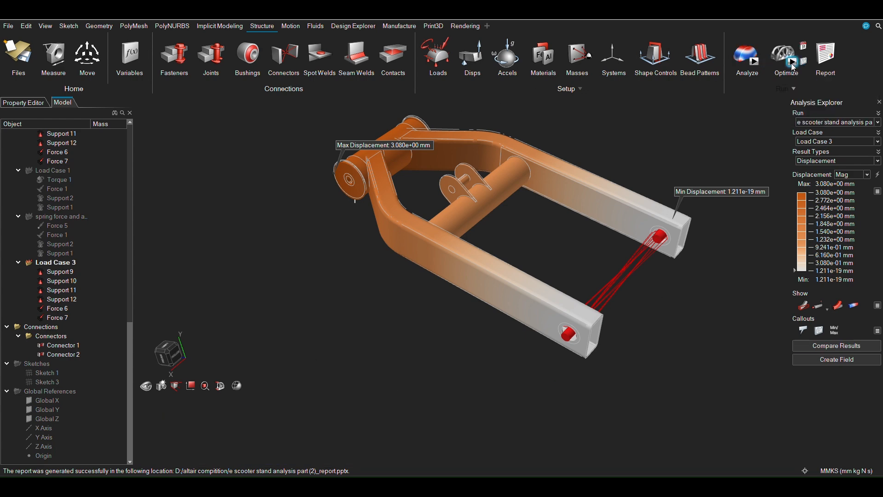
left_click(670, 347)
left_click(667, 337)
left_click(669, 336)
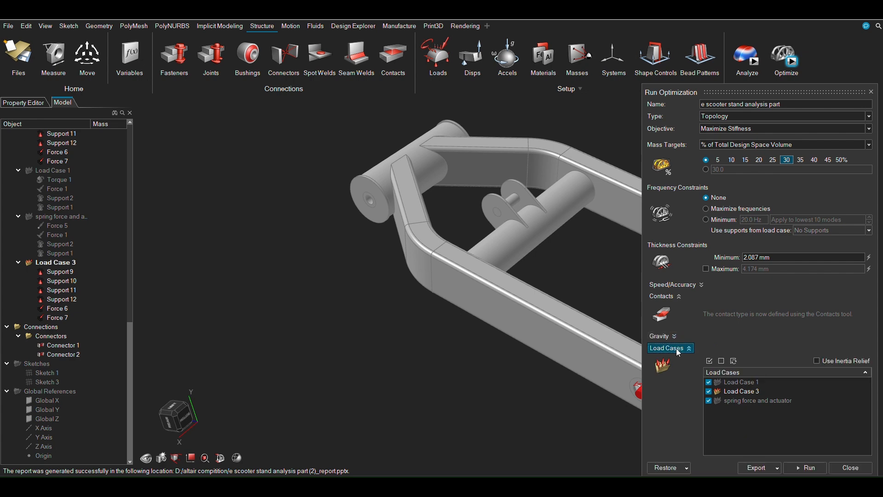
left_click(675, 349)
Step: Run the optimization of the swingarm design space with its shape control and load cases
left_click(29, 217)
scroll(72, 299, "up", 4)
left_click(40, 289)
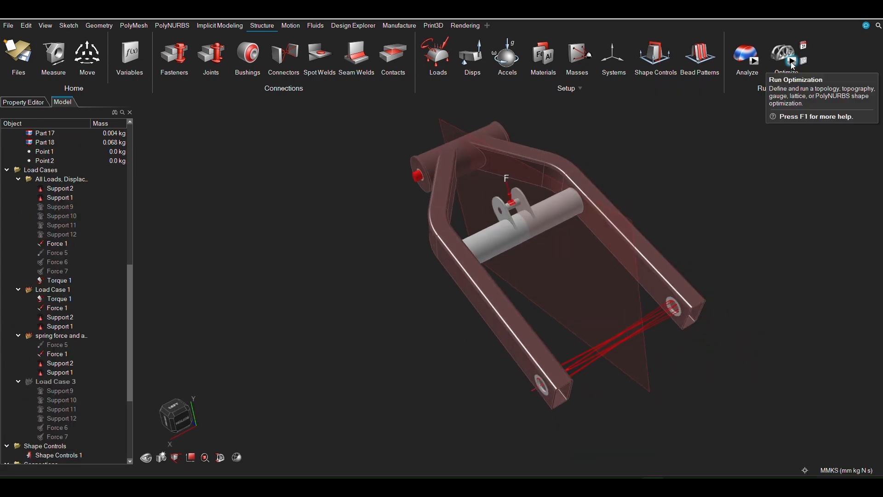
left_click(788, 62)
left_click(806, 364)
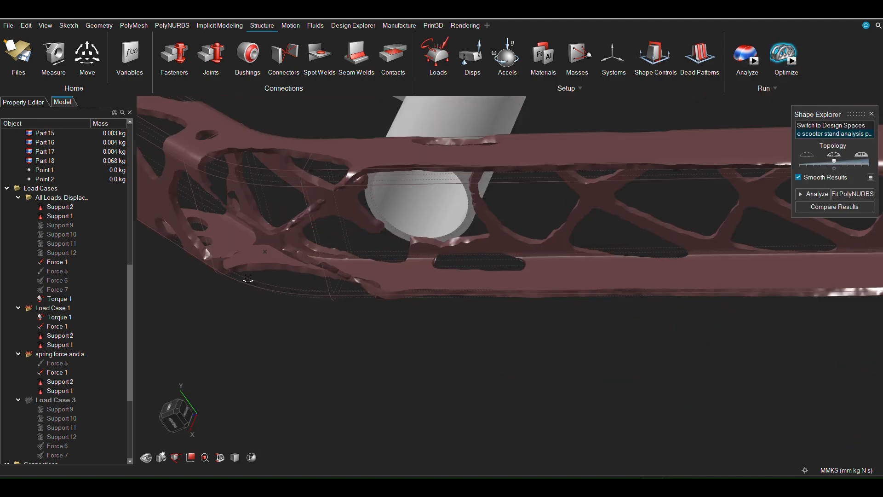
Step: Wrap a PolyNURBS body along a lower diagonal strut of the optimized swingarm shape near the pivot end
right_click_drag(491, 239, 558, 267)
scroll(391, 260, "up", 3)
middle_click_drag(391, 260, 322, 207)
scroll(378, 244, "down", 3)
left_click(172, 26)
left_click(248, 53)
scroll(418, 279, "up", 3)
middle_click_drag(418, 279, 416, 258)
left_click(469, 313)
middle_click_drag(425, 306, 372, 277)
scroll(372, 277, "up", 3)
left_click(379, 269)
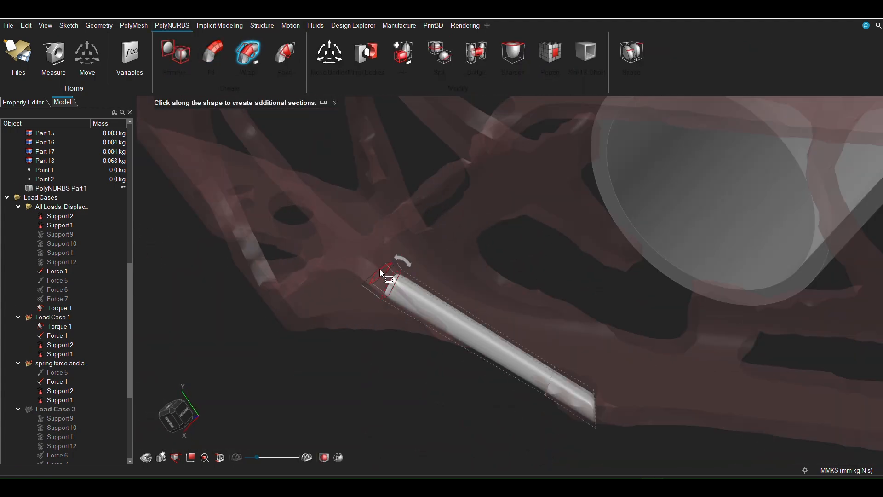
right_click(379, 268)
Step: Wrap a PolyNURBS body along the short strut that branches off near the end of the lower diagonal strut
scroll(449, 198, "down", 1)
left_click(341, 255)
middle_click_drag(449, 197, 338, 260)
left_click(337, 260)
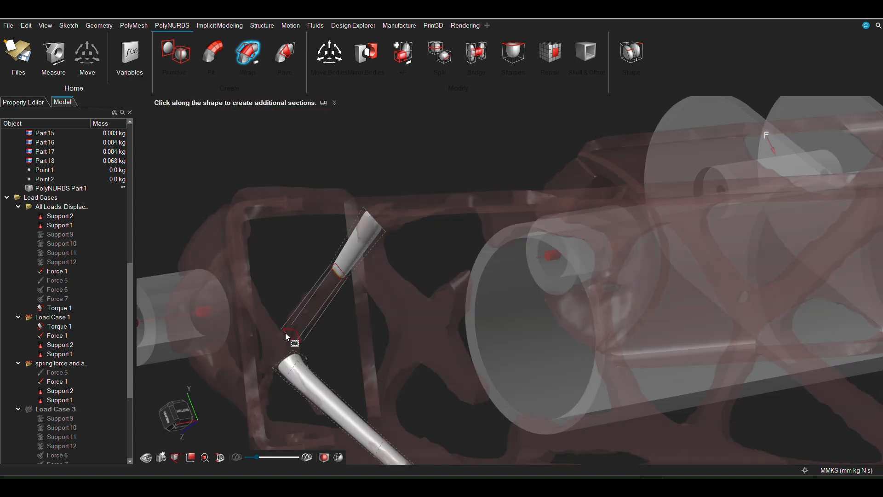
left_click(285, 333)
scroll(286, 332, "up", 3)
middle_click_drag(285, 332, 322, 258)
right_click(273, 317)
scroll(272, 317, "down", 3)
Step: Wrap further PolyNURBS sections along the neighbouring struts on the pivot side of the same junction and end the wrapping
left_click(248, 53)
scroll(124, 225, "down", 1)
middle_click_drag(173, 226, 201, 239)
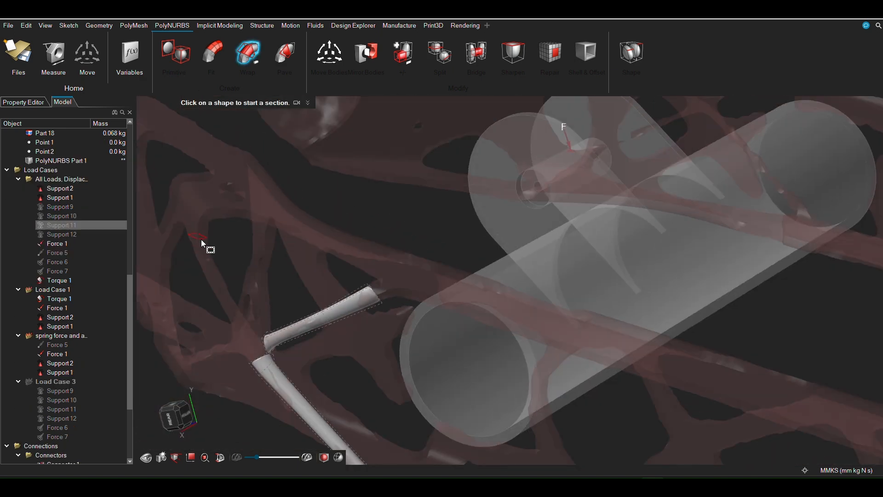
left_click(236, 323)
right_click(238, 328)
left_click(244, 336)
middle_click_drag(244, 336, 258, 254)
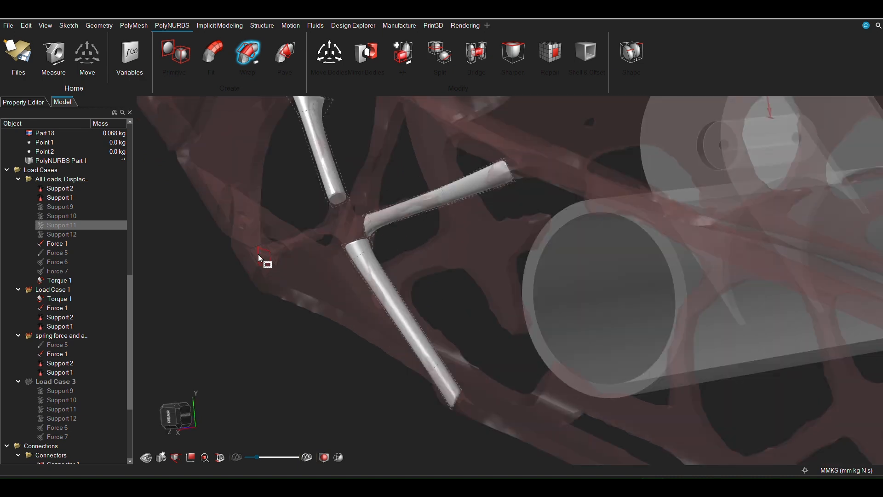
left_click(258, 254)
right_click(258, 254)
right_click(140, 225)
Step: Edit the wrapped PolyNURBS struts around the junction where their ends meet
middle_click_drag(294, 230, 661, 226)
scroll(383, 233, "down", 4)
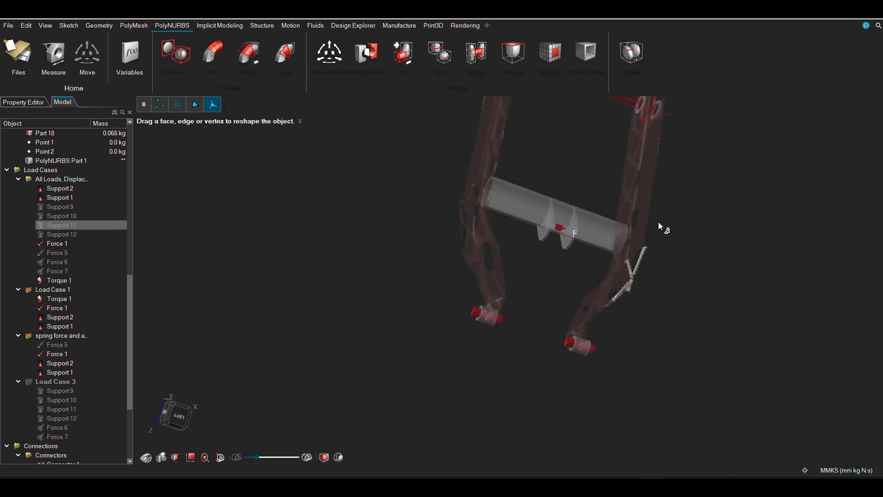
scroll(506, 295, "up", 4)
middle_click_drag(506, 294, 354, 346)
left_click(437, 304)
scroll(437, 304, "up", 3)
left_click(297, 282)
right_click(297, 283)
middle_click_drag(297, 282, 334, 267)
left_click(358, 265)
left_click(286, 271)
right_click(277, 223)
mouse_move(277, 223)
middle_mouse_down()
mouse_move(292, 255)
mouse_move(463, 254)
mouse_move(291, 244)
mouse_move(222, 192)
mouse_move(397, 229)
mouse_move(358, 118)
mouse_move(445, 217)
mouse_move(391, 161)
mouse_move(680, 199)
mouse_move(318, 299)
mouse_move(335, 258)
mouse_move(303, 231)
mouse_move(348, 180)
mouse_move(443, 240)
mouse_move(417, 349)
mouse_move(445, 195)
mouse_move(469, 297)
mouse_move(280, 214)
middle_mouse_up()
right_click(292, 244)
Step: Adjust the end faces of the crossing PolyNURBS struts and select a strut's open end face
left_click(397, 228)
left_click(358, 118)
left_click(446, 217)
scroll(680, 199, "up", 2)
left_click(316, 298)
left_click(302, 232)
left_click(348, 179)
left_click(327, 182)
scroll(443, 239, "down", 4)
scroll(416, 349, "up", 3)
left_click(417, 345)
left_click(282, 216)
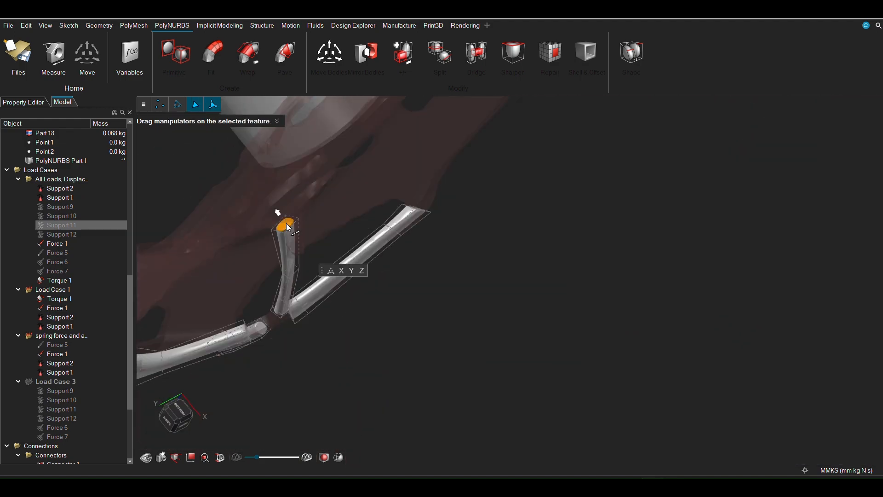
Step: Bridge the end faces of the PolyNURBS struts at the junction of the swingarm arm
left_click(477, 60)
left_click(284, 211)
left_click(346, 222)
right_click(345, 222)
left_click(279, 179)
left_click(300, 238)
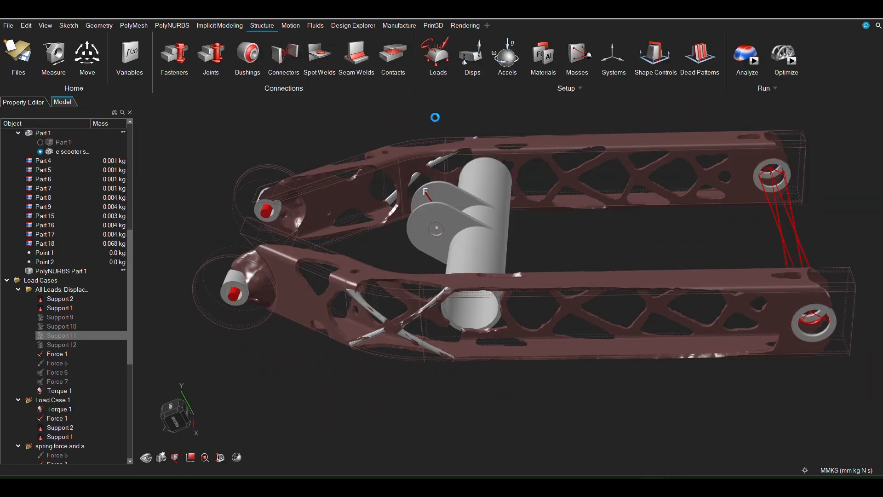
Step: Convert PolyNURBS Part 1 and Part 24 to a triangle mesh
scroll(373, 297, "up", 5)
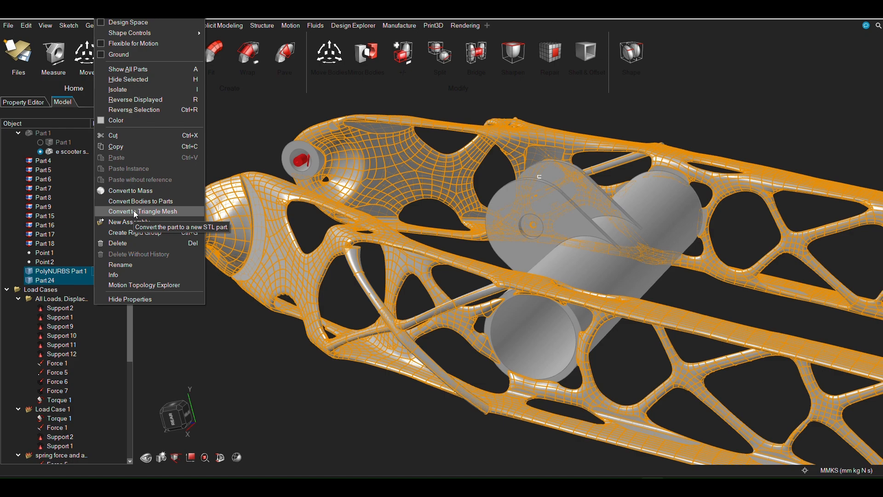
left_click(135, 211)
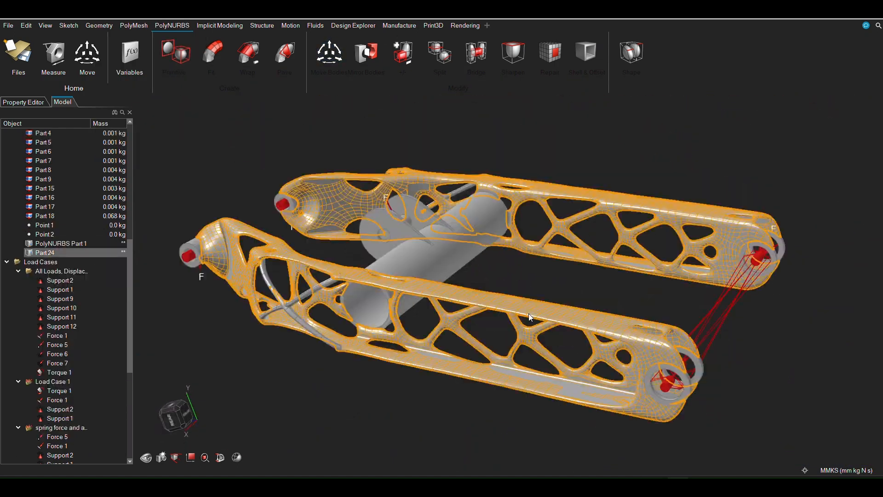
Step: Open the completed analysis run of the optimized swingarm and animate its displacement under Load Case 1
left_click(262, 25)
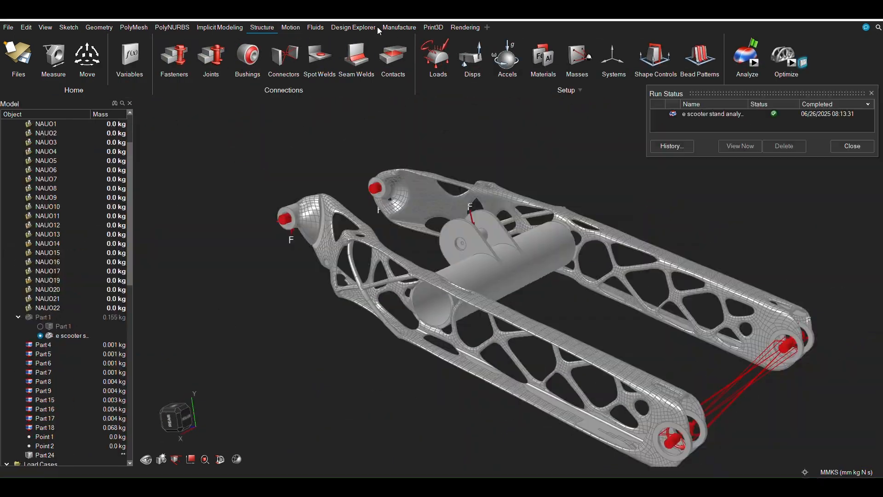
double_click(683, 114)
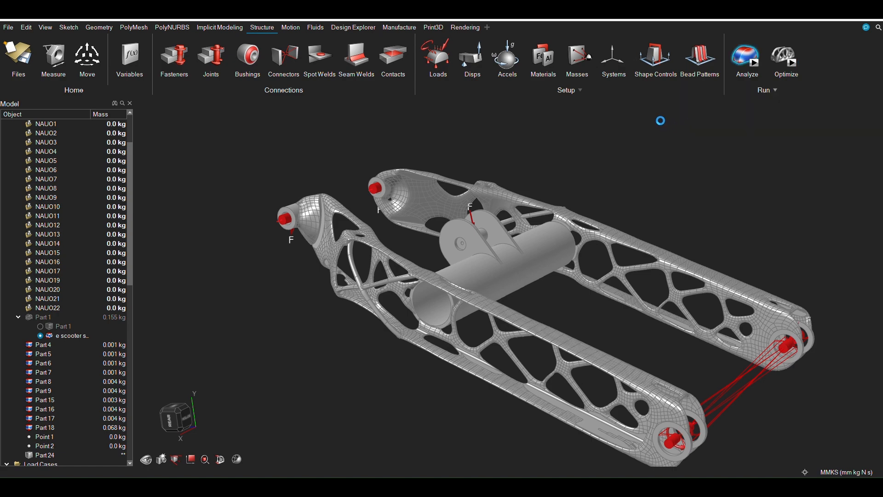
left_click(412, 459)
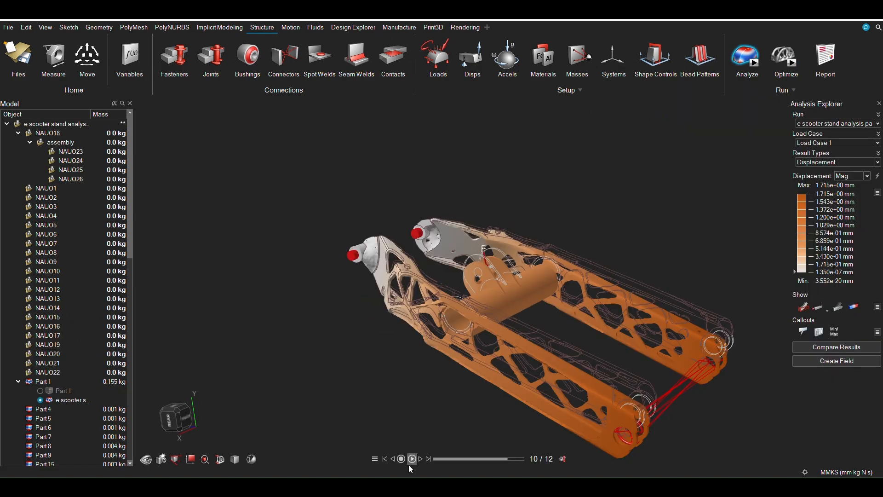
Step: View the results for the spring force and actuator load case, and return to Load Case 1
left_click(836, 143)
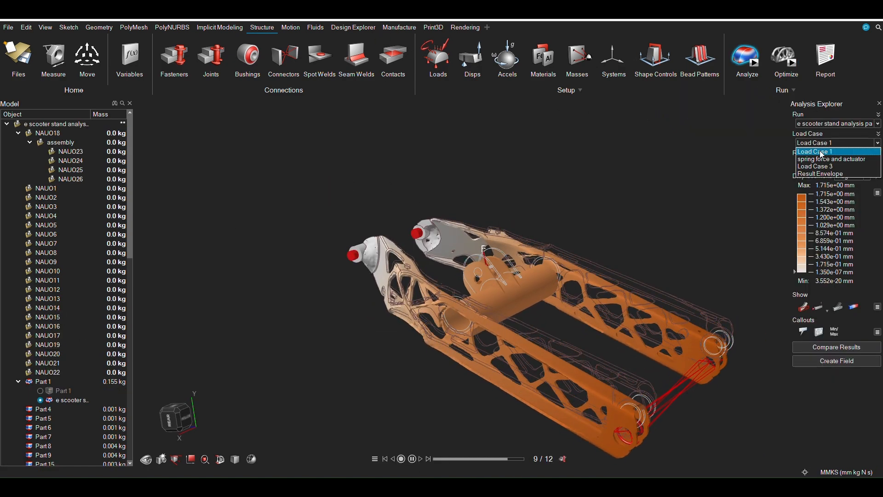
left_click(832, 159)
left_click(836, 142)
left_click(816, 152)
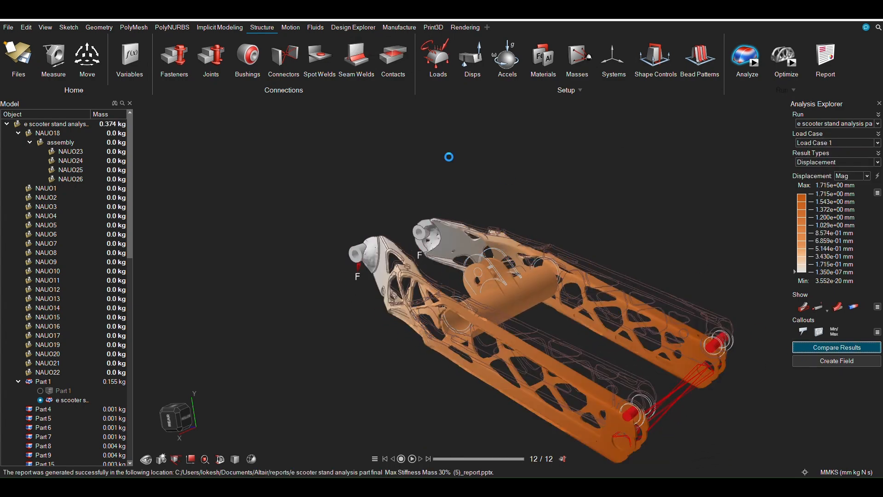
Step: Sort the displacement comparison of all runs by maximum displacement and by load case
left_click(414, 416)
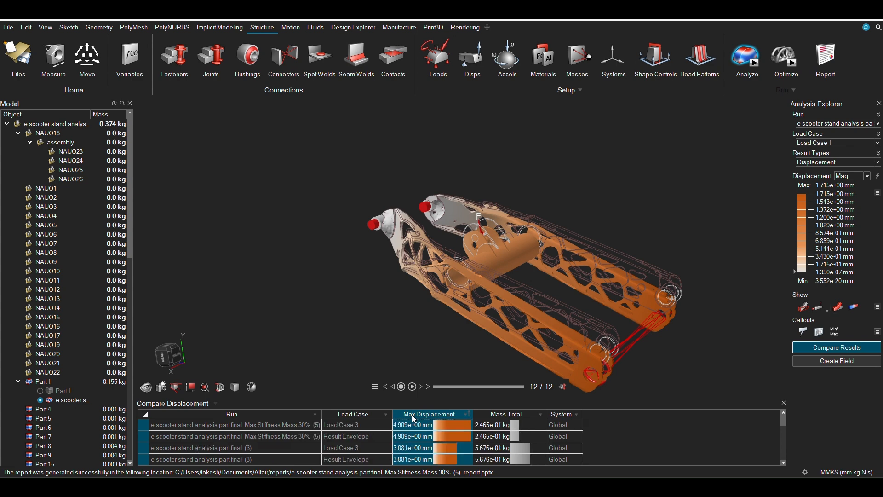
left_click(414, 416)
left_click(412, 416)
left_click(372, 414)
left_click(420, 415)
left_click(419, 414)
left_click(373, 415)
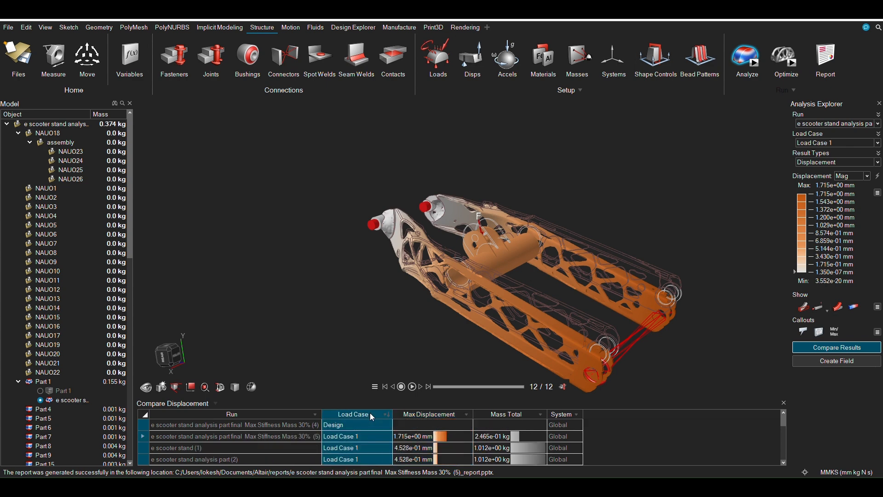
Step: Order the displacement comparison table by maximum displacement, highest first
left_click(408, 415)
left_click(367, 415)
left_click(406, 415)
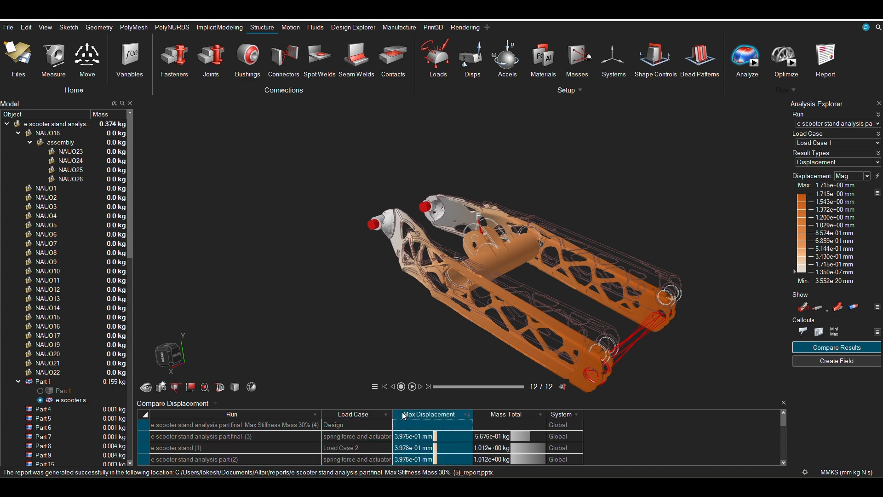
left_click(409, 415)
left_click(468, 416)
left_click(444, 415)
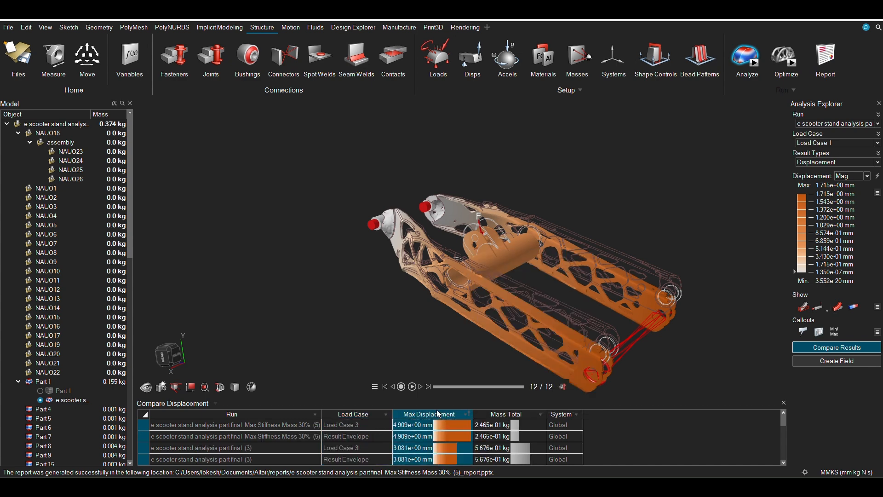